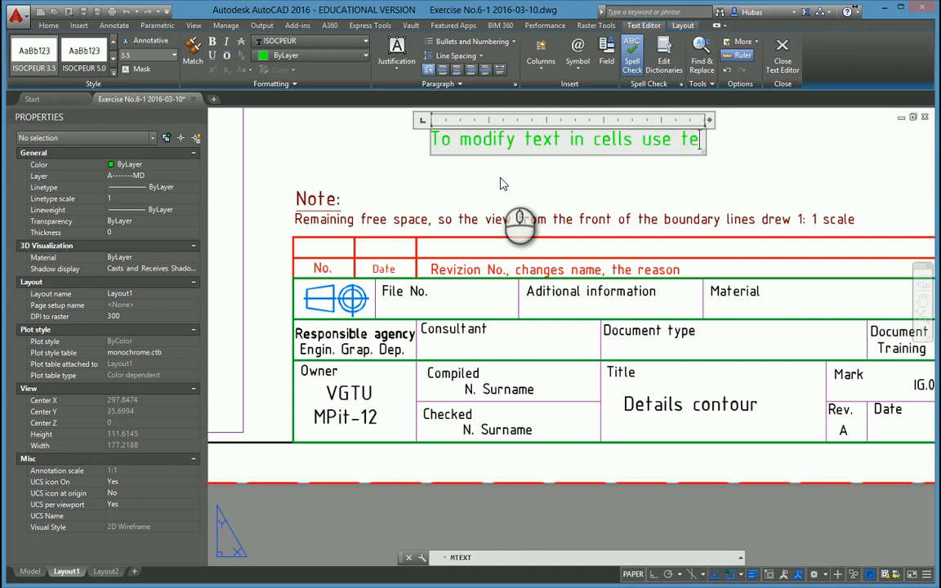
- Complete the multiline text so it reads "To modify text in cells use text tools above."
type("ks")
key("BackSpace")
type("xt tools above.")
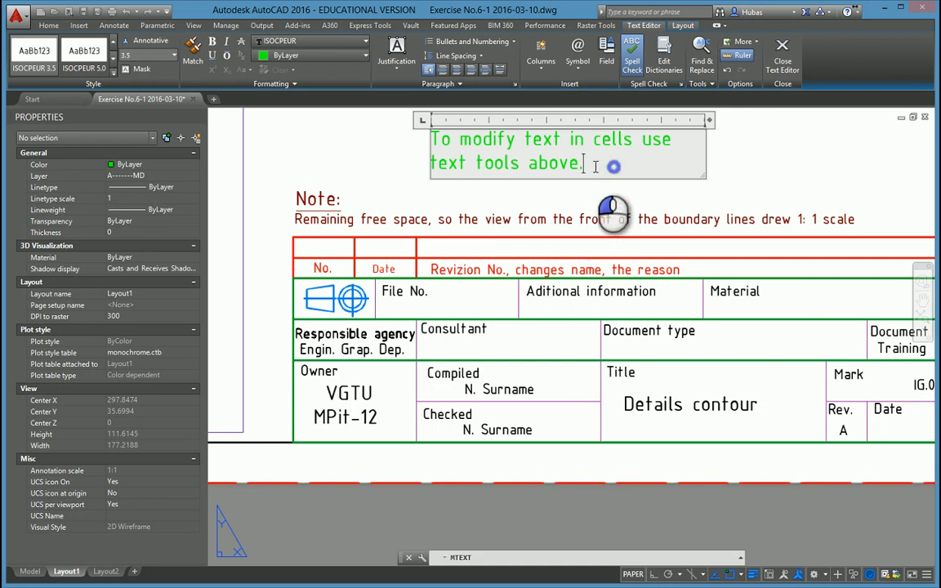
- Review the justification, bullets and numbering, and line spacing options for the whole multiline text
left_click_drag(595, 166, 437, 127)
left_click(396, 56)
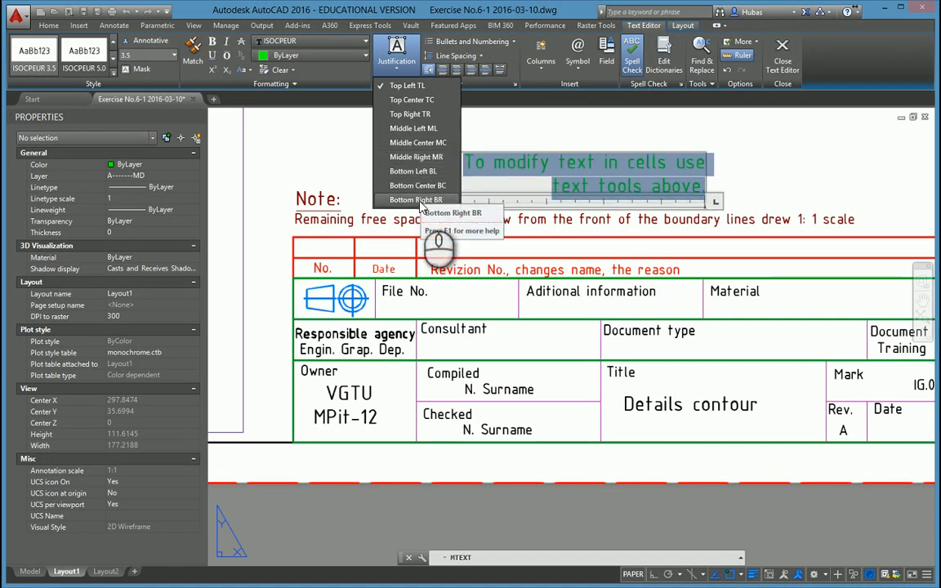
left_click(448, 45)
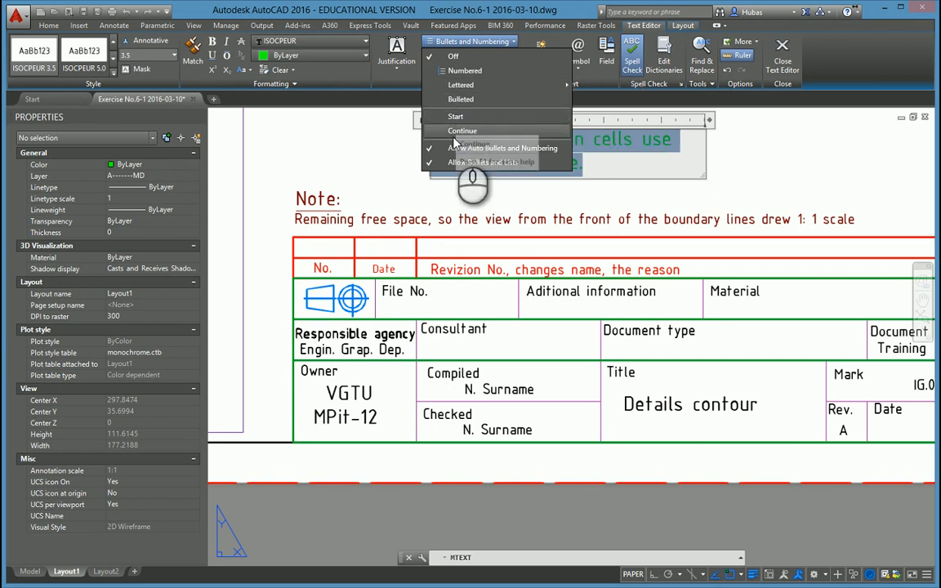
left_click(464, 43)
left_click(468, 56)
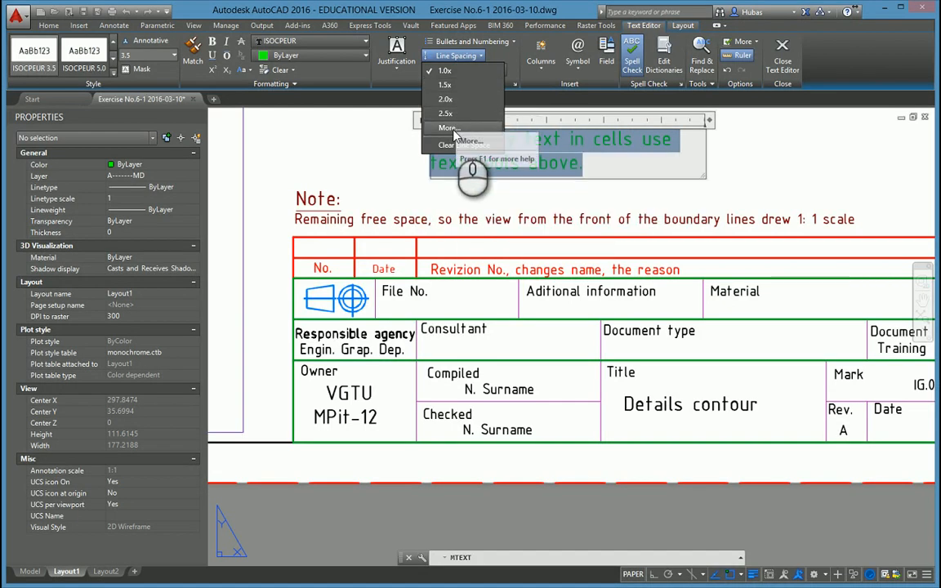
left_click(469, 55)
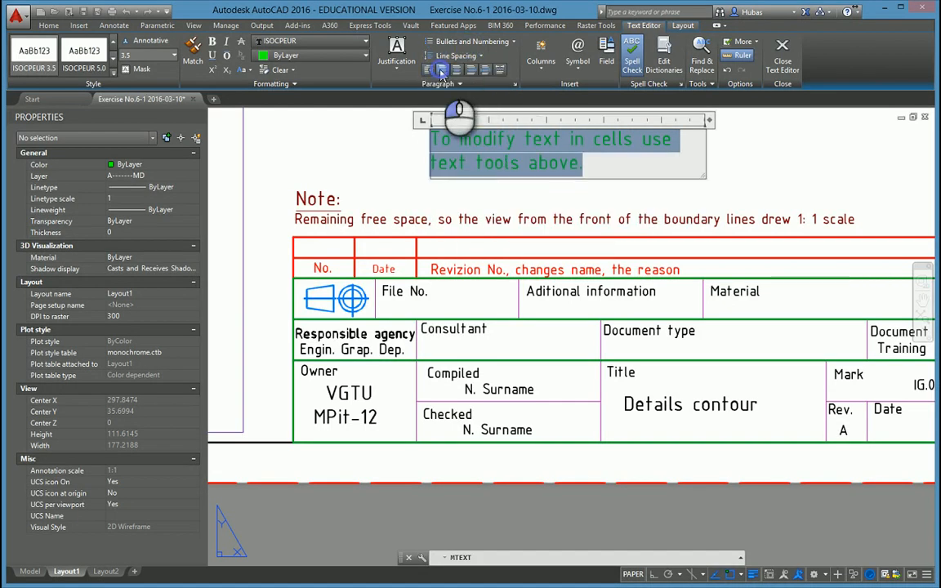
- Try center, right, justified and distributed alignment on the selected text, ending with default alignment
left_click(456, 70)
left_click(471, 71)
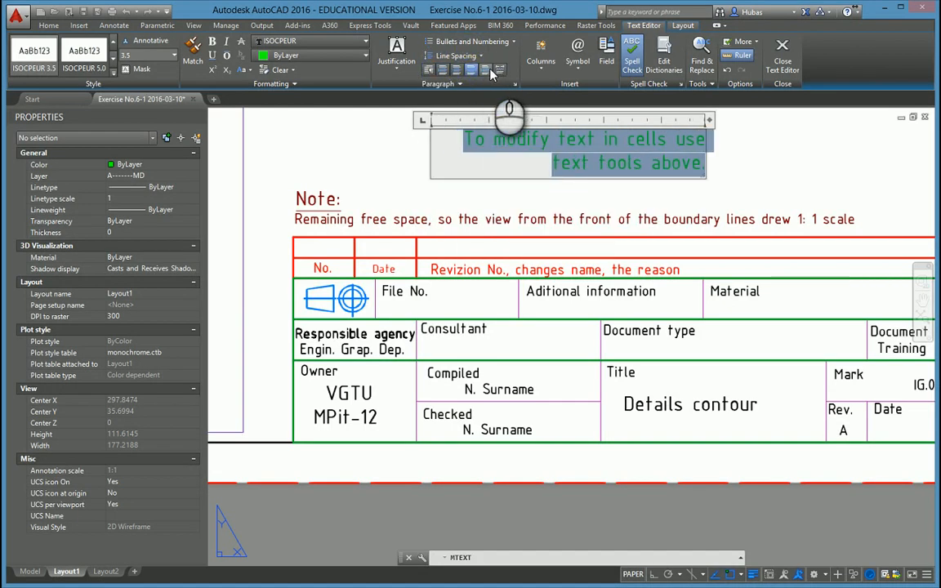
left_click(485, 71)
left_click(500, 70)
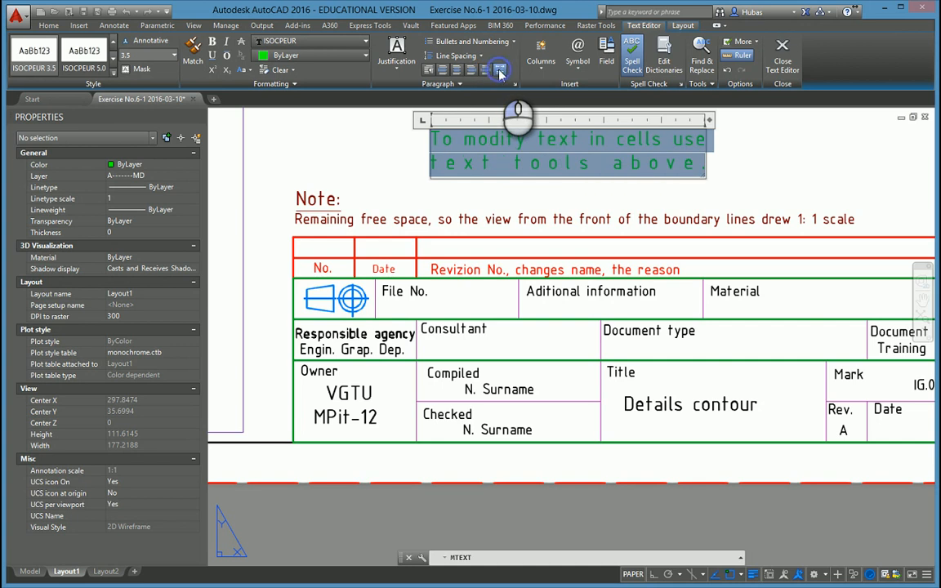
left_click(429, 70)
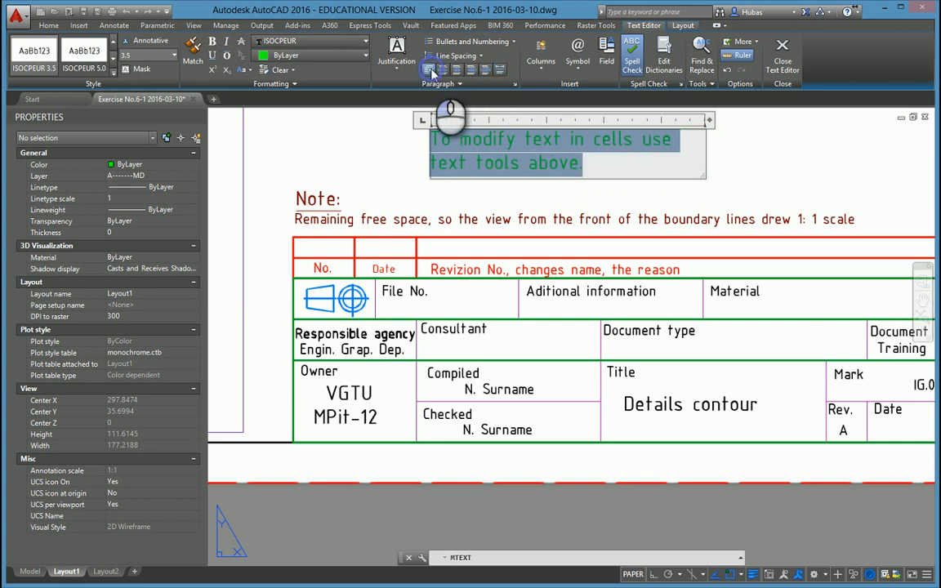
- Enable paragraph spacing for the selected text, with 1 before and 1 after
left_click(485, 85)
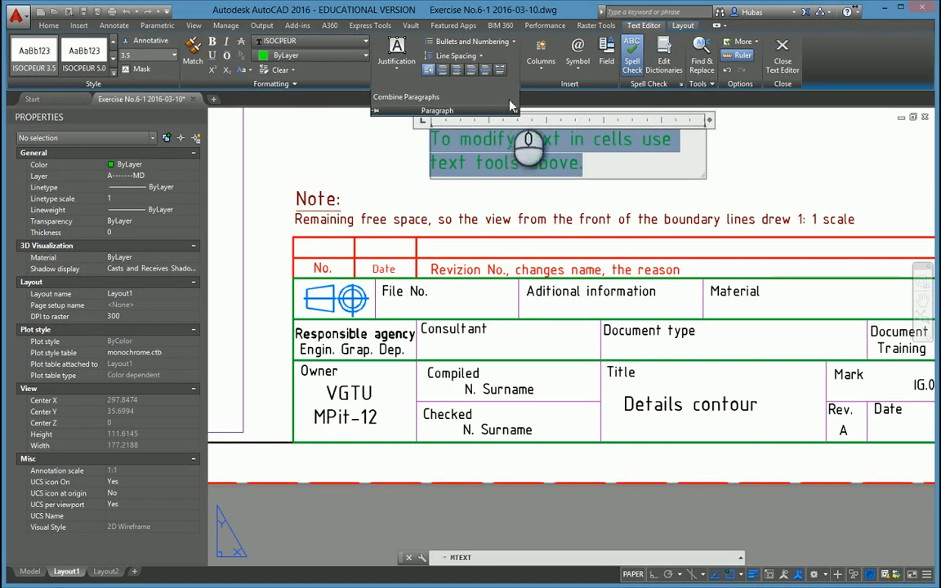
left_click(515, 111)
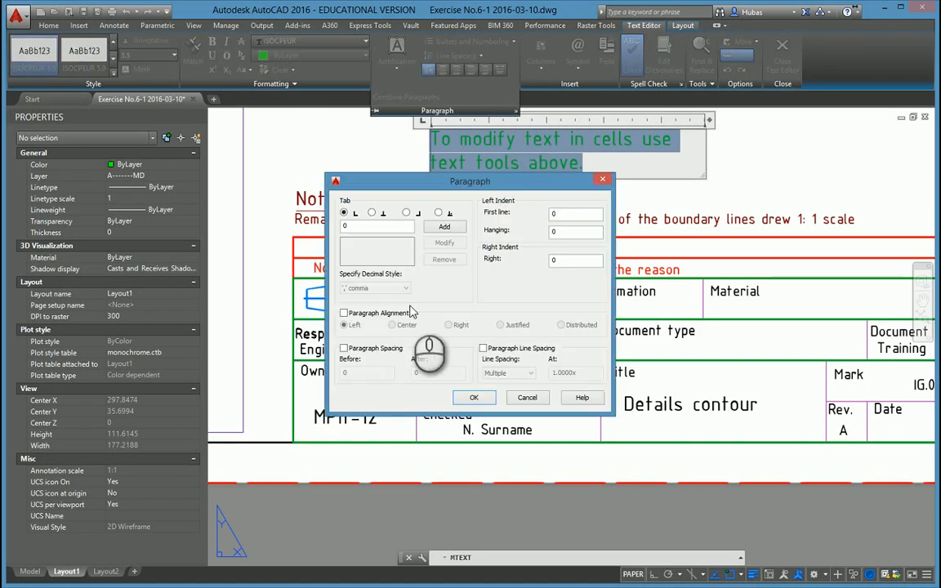
left_click_drag(493, 189, 263, 115)
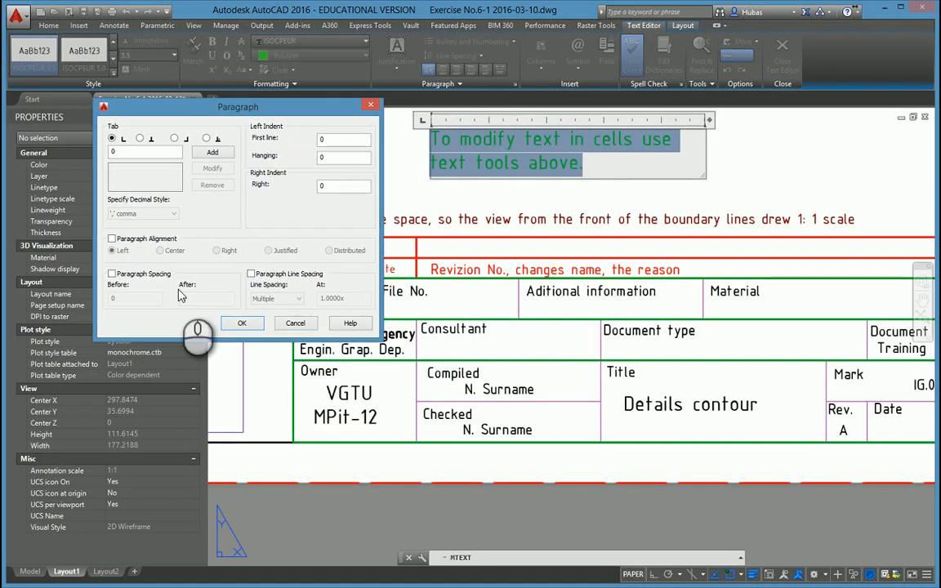
left_click(131, 277)
double_click(130, 299)
type("1")
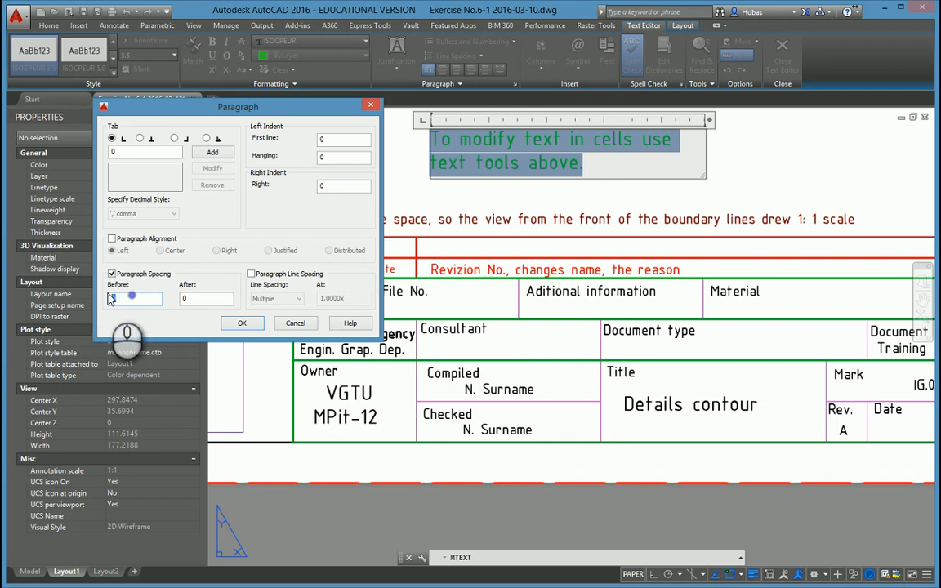
double_click(196, 299)
type("1")
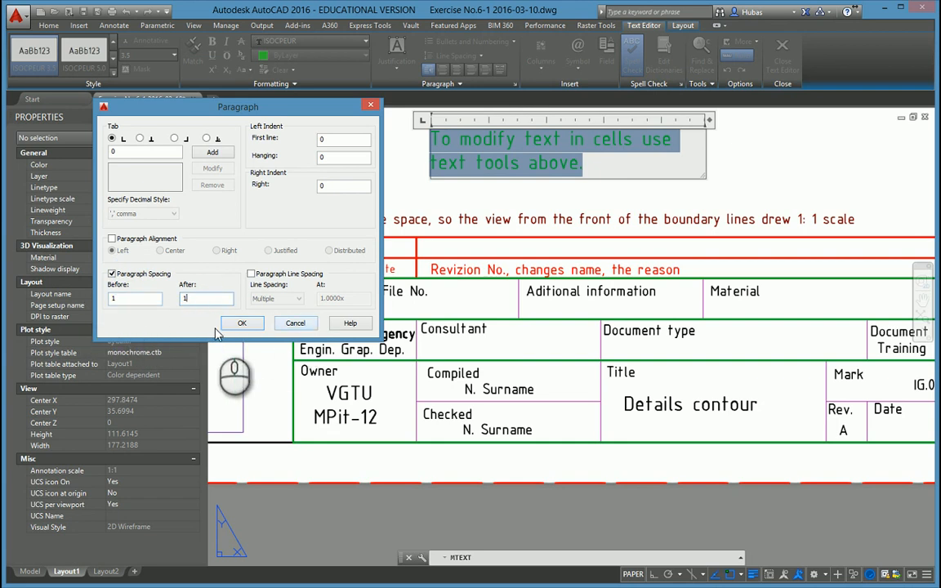
- Set the paragraph's first-line left indent to 3, apply the paragraph settings and finish editing the text
double_click(333, 140)
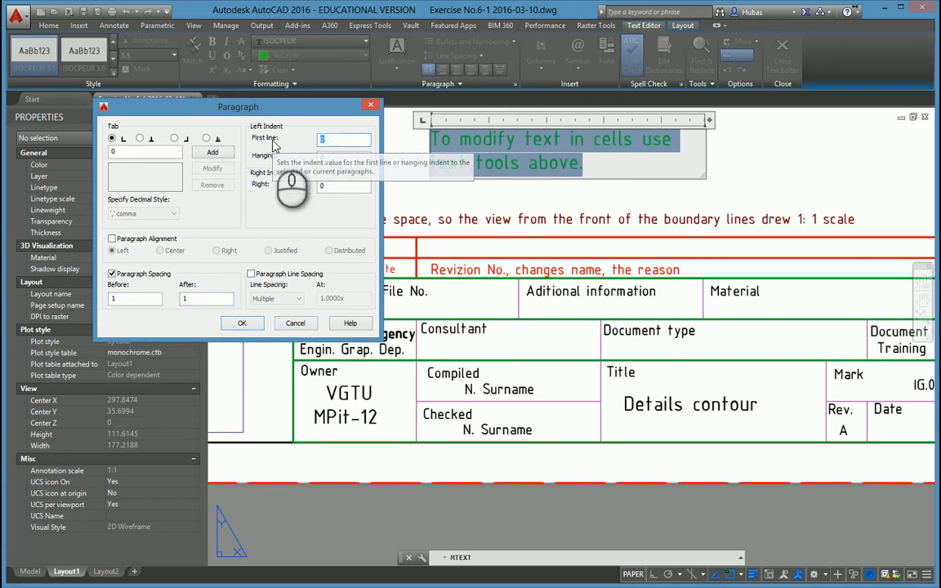
type("3")
left_click(244, 323)
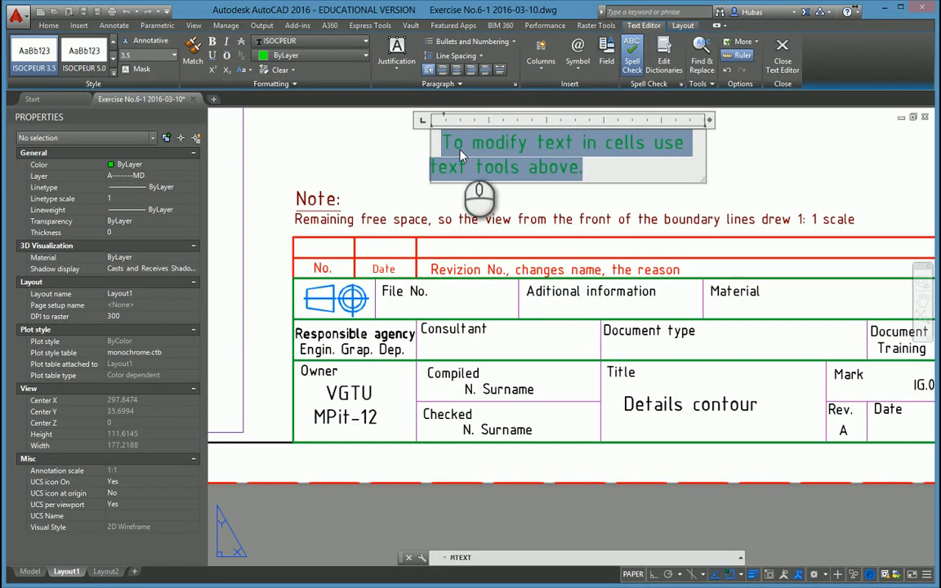
left_click(414, 179)
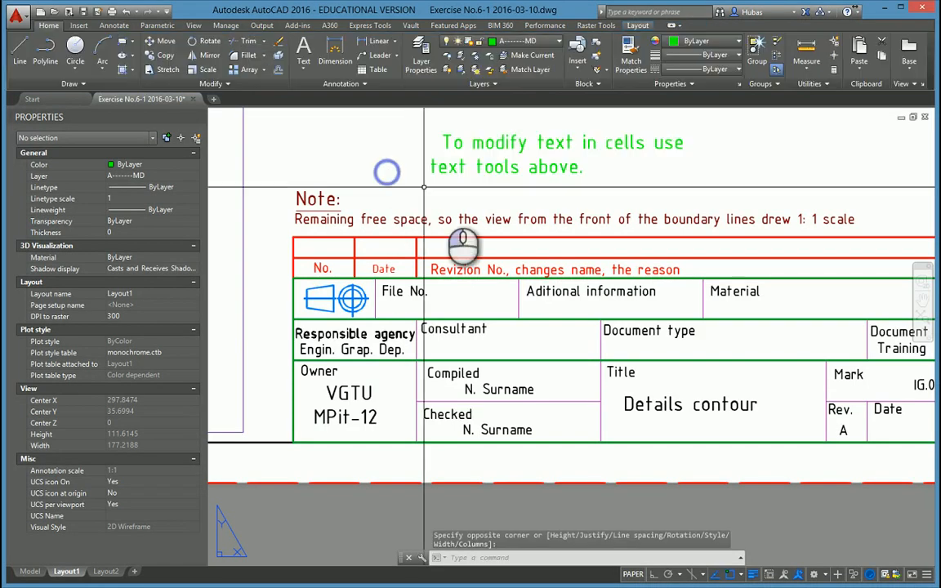
- Examine the properties and contents of the existing Compiled label in the title block
scroll(566, 394, "up", 2)
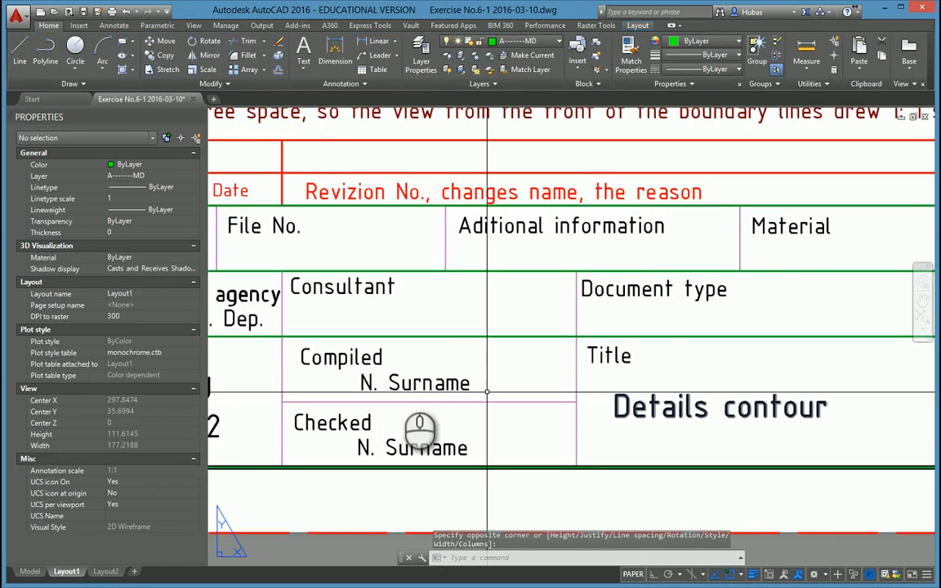
left_click(322, 360)
scroll(321, 360, "down", 3)
scroll(380, 345, "up", 3)
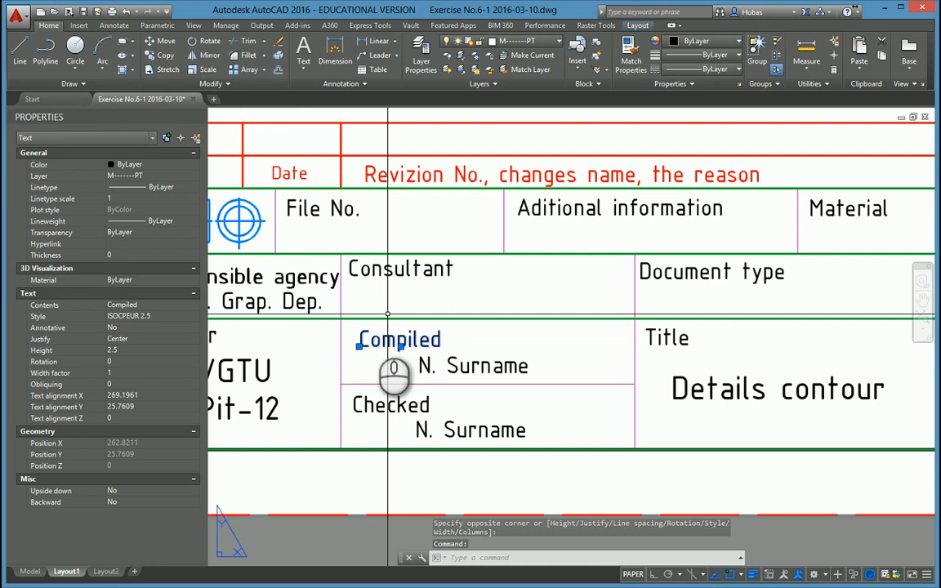
key("Escape")
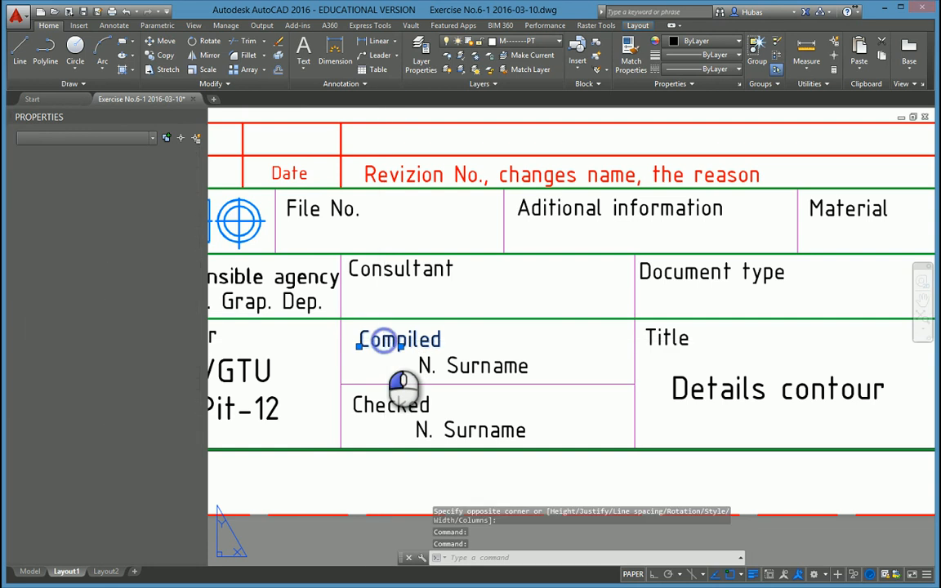
double_click(454, 341)
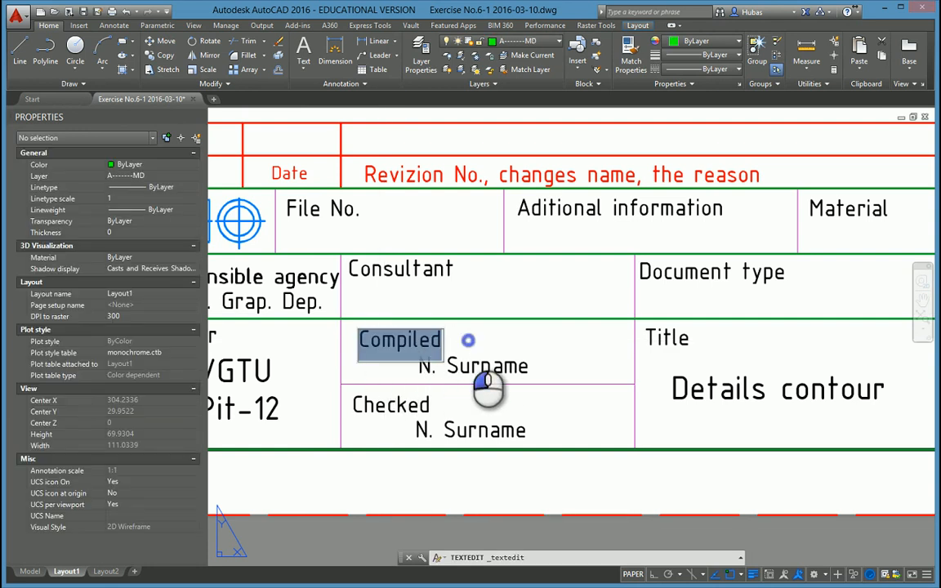
left_click(468, 340)
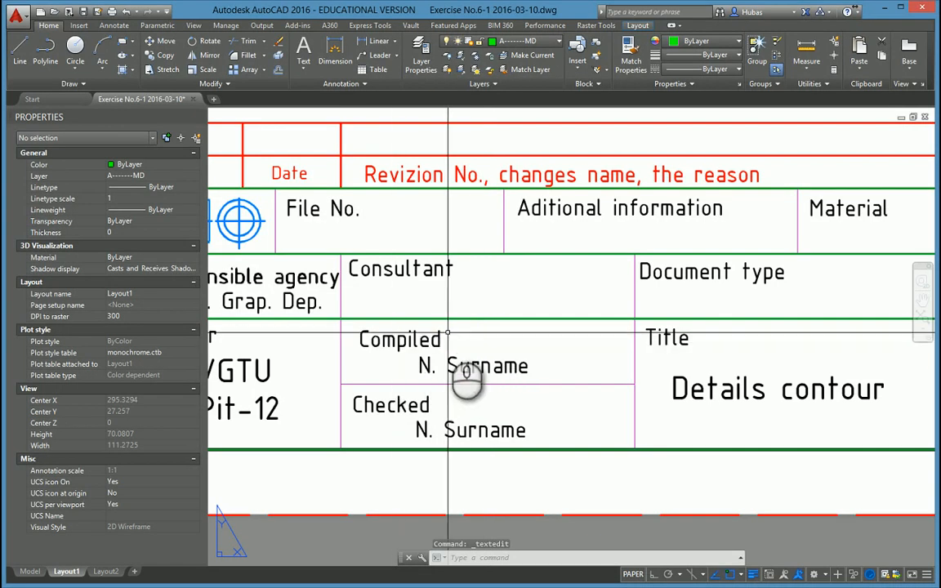
type("mt")
key("Return")
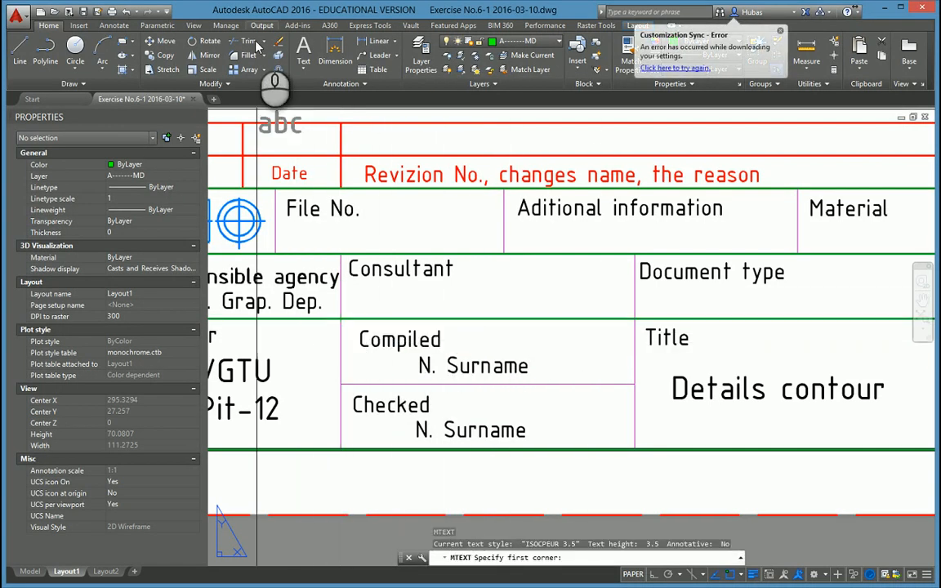
key("Escape")
- Make M-------PT the current layer and ISOCPEUR 2.5 the current text style
left_click(506, 41)
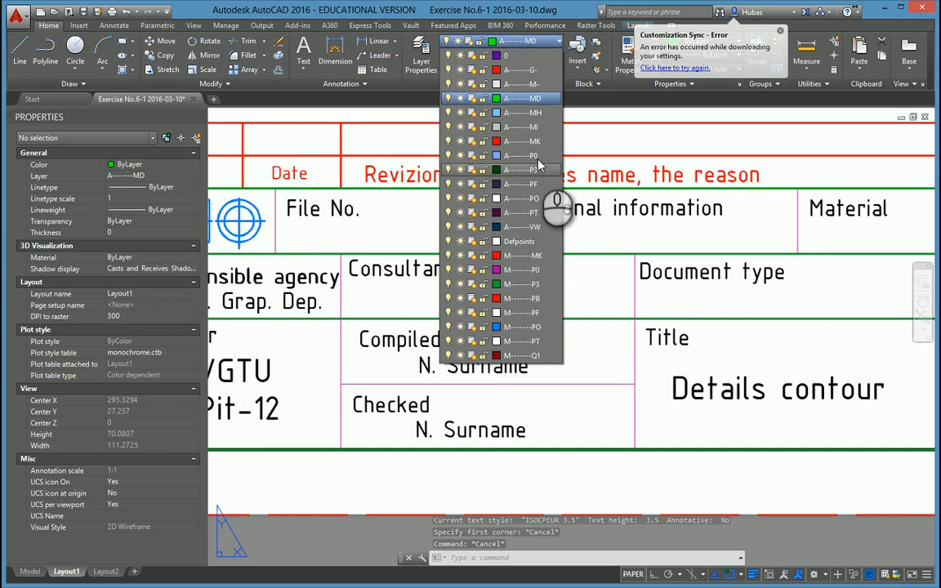
left_click(541, 343)
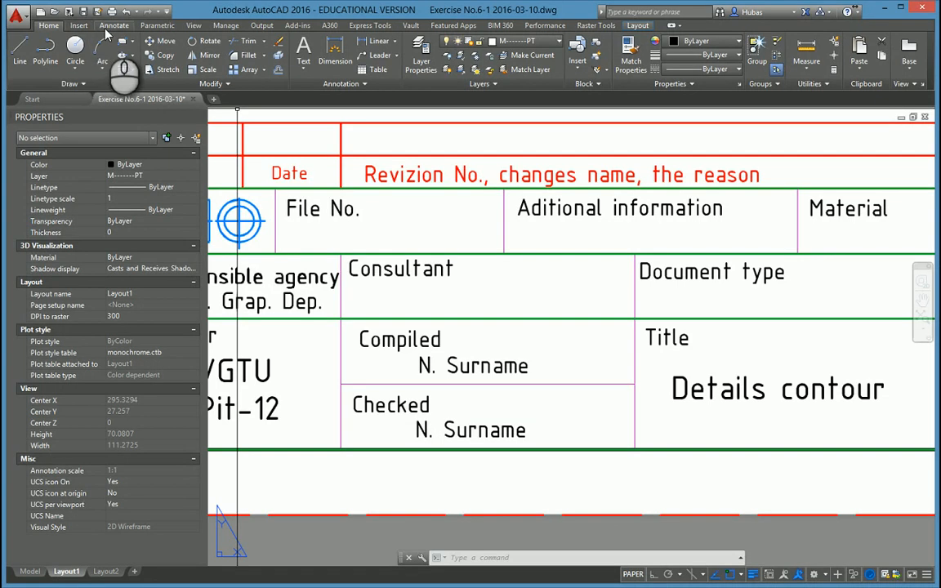
left_click(109, 26)
left_click(104, 41)
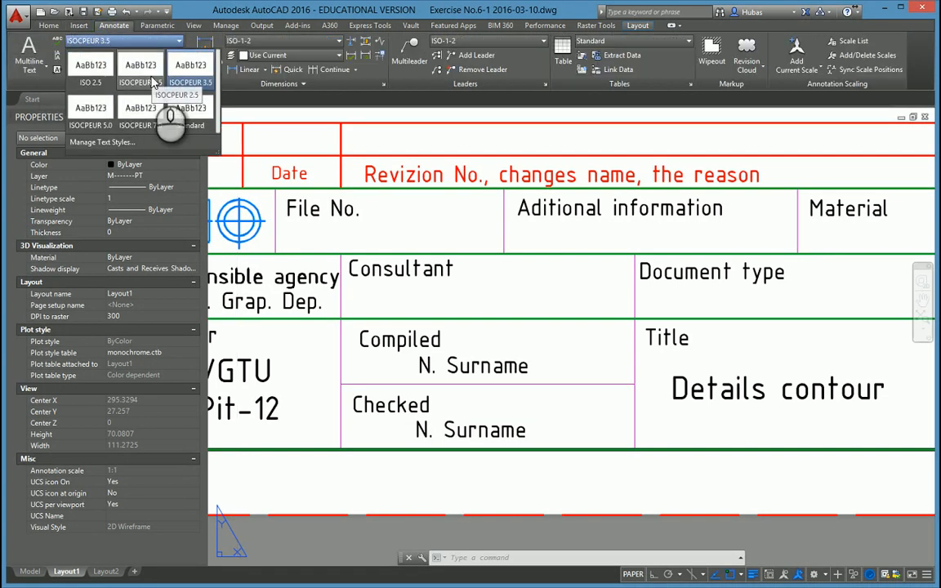
left_click(154, 76)
- Create the multiline text "Compiled" with its frame spanning the Compiled cell from its upper-left to lower-right corner
left_click(30, 56)
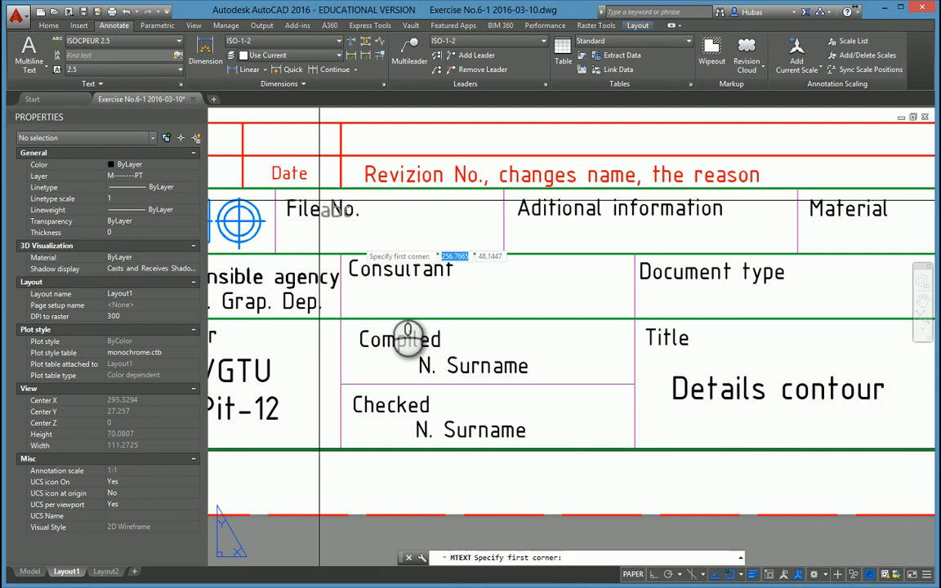
left_click(342, 320)
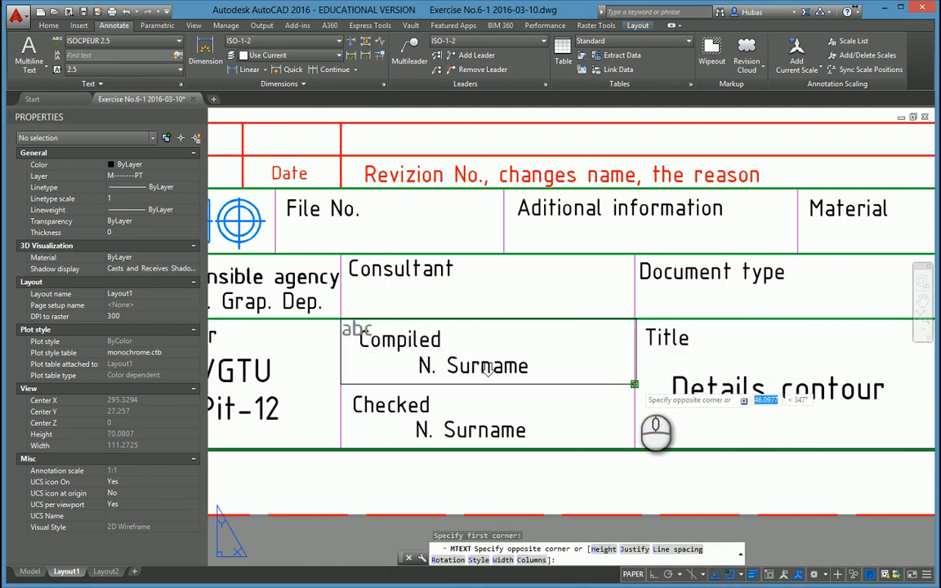
left_click(635, 384)
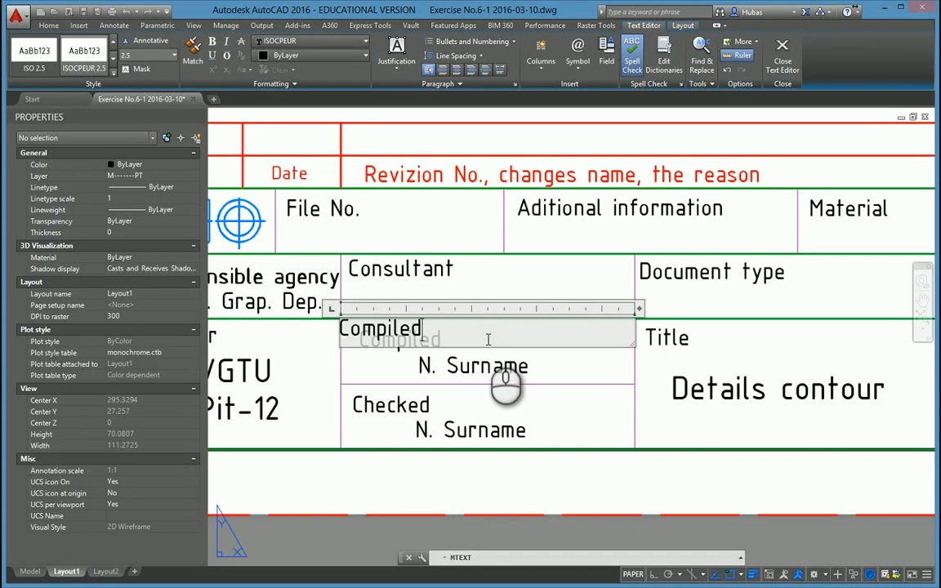
left_click(375, 364)
- Enable paragraph spacing on the new Compiled multiline text, with 1 before and 1 after
left_click(382, 325)
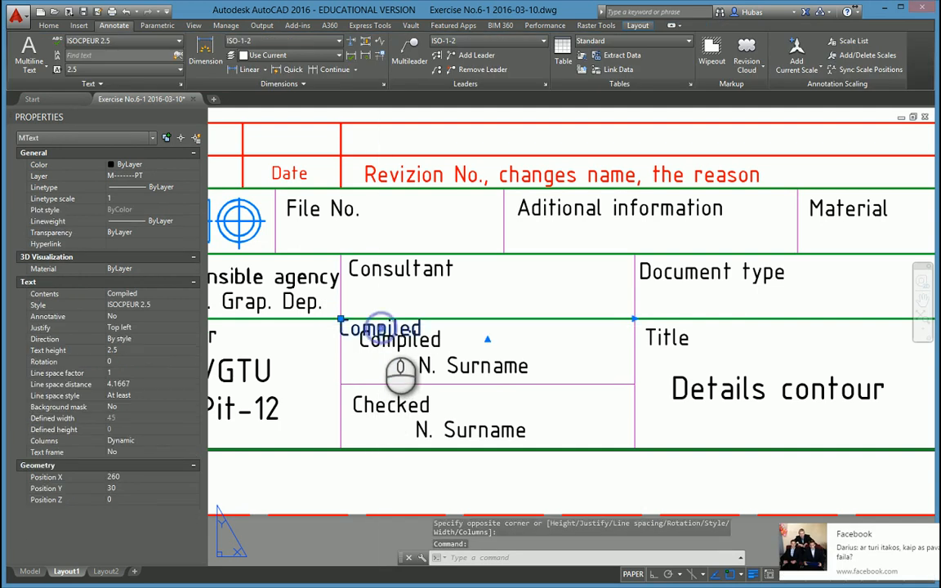
double_click(380, 330)
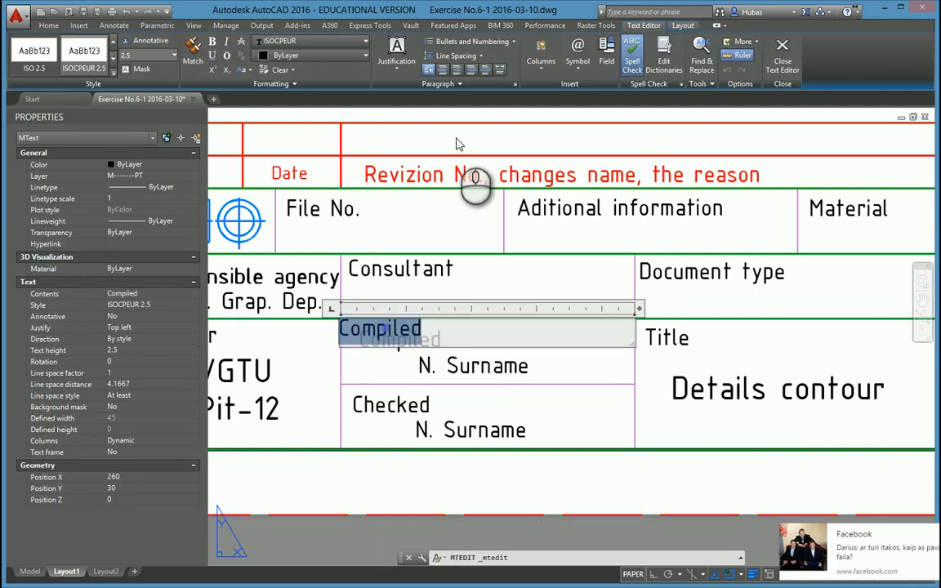
left_click(515, 87)
left_click_drag(253, 106, 180, 49)
left_click(64, 219)
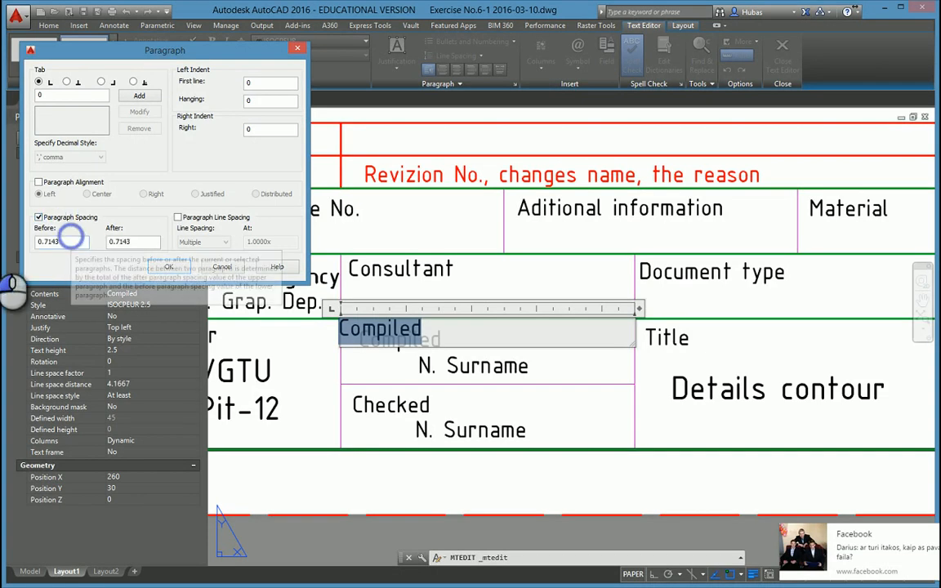
double_click(69, 242)
type("1")
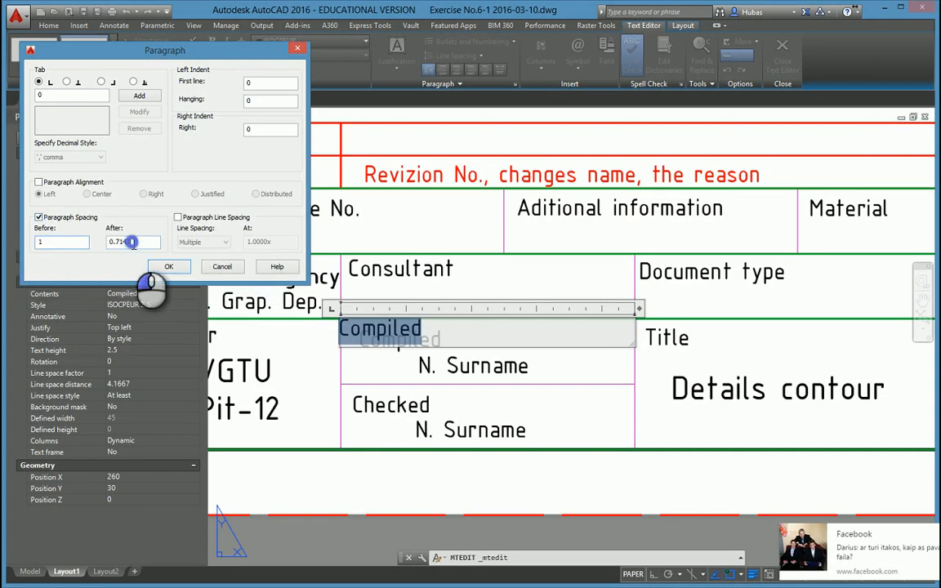
left_click(168, 266)
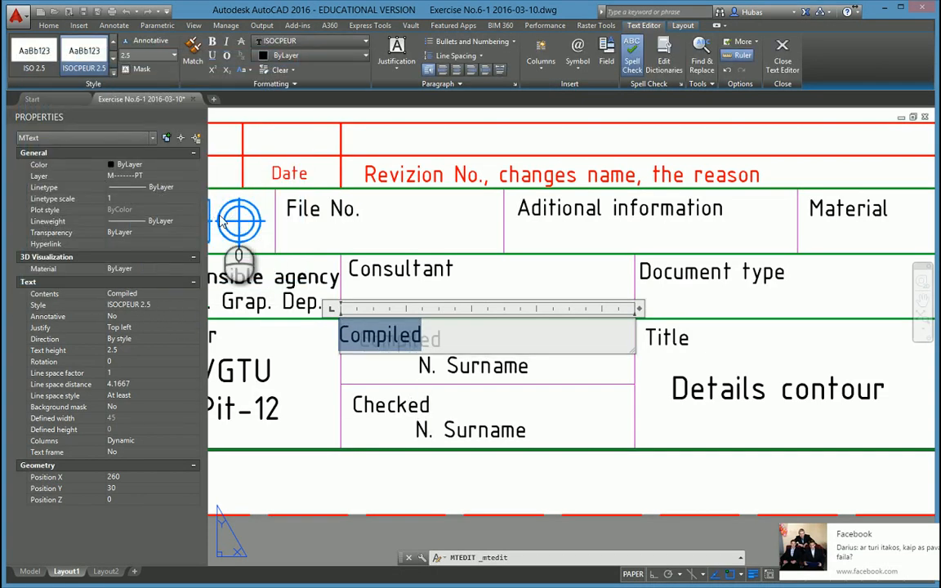
- Set the first-line left indent of the new Compiled text to 1
left_click(514, 84)
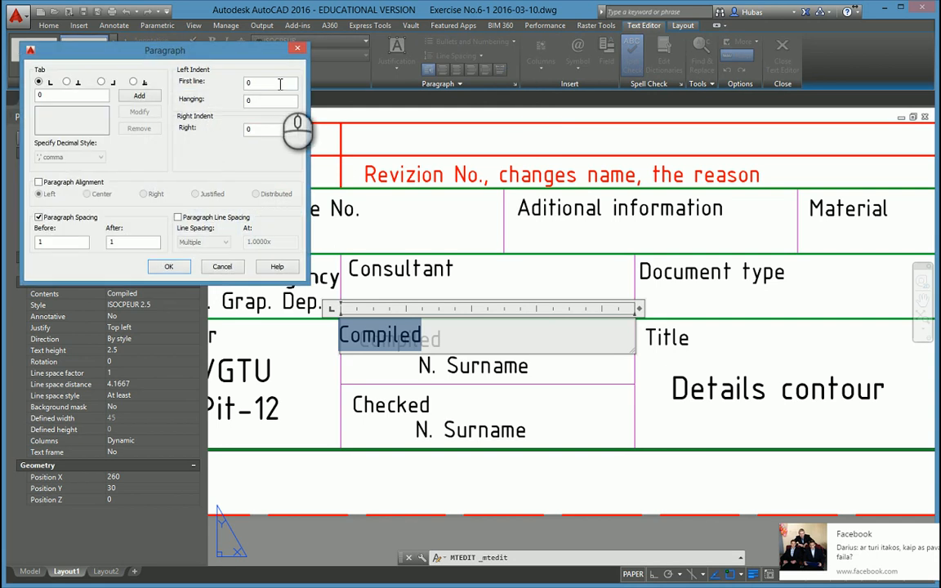
double_click(271, 81)
type("1")
left_click(170, 267)
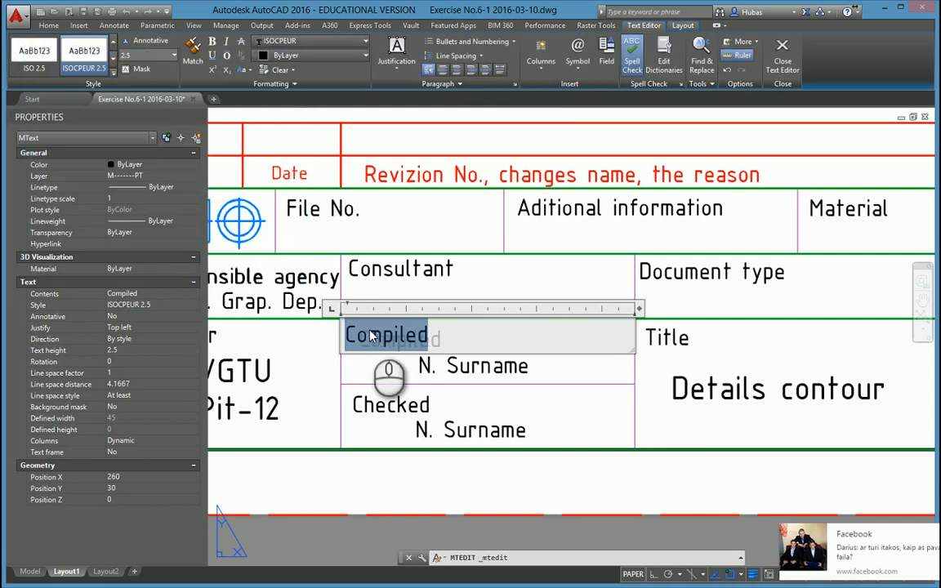
- Finish editing the new Compiled text and erase the old Compiled text overlapping it
left_click(321, 370)
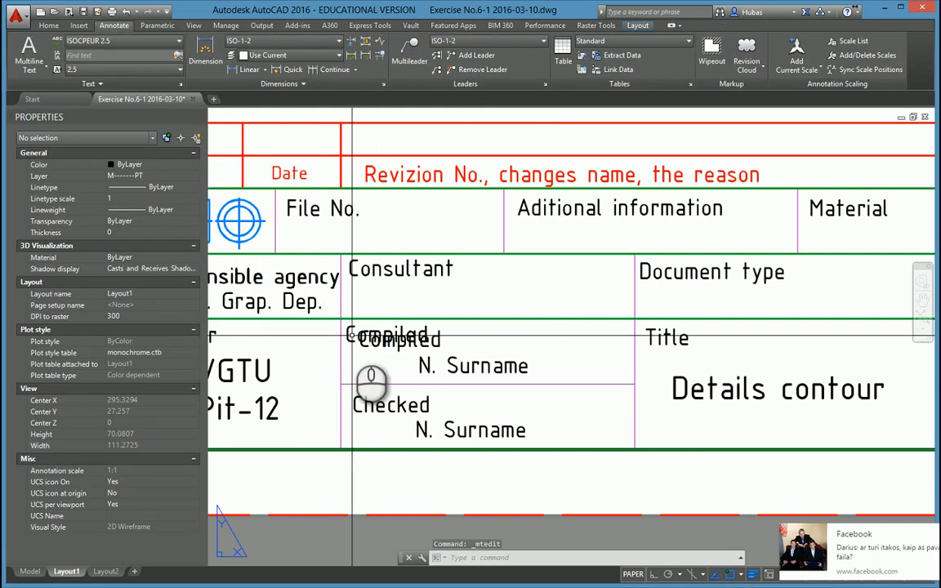
left_click(415, 347)
key("Delete")
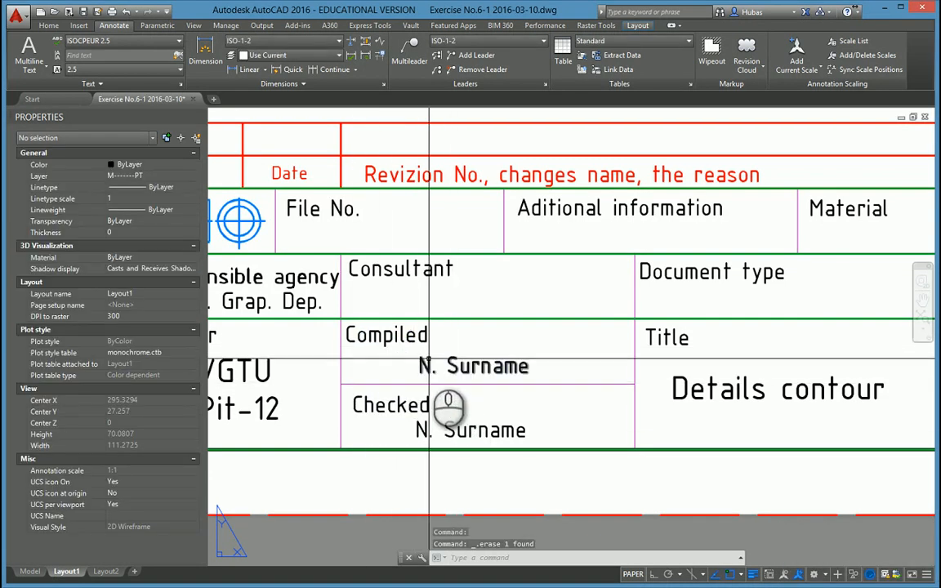
- Move the name placeholder text below Compiled to the cell's left edge, at X 260, Y 25
left_click(435, 370)
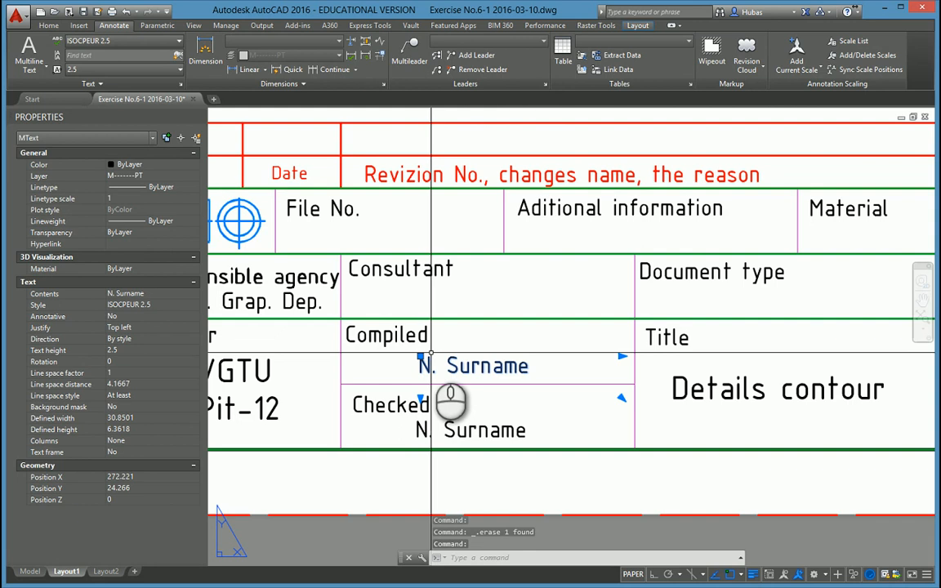
left_click(421, 361)
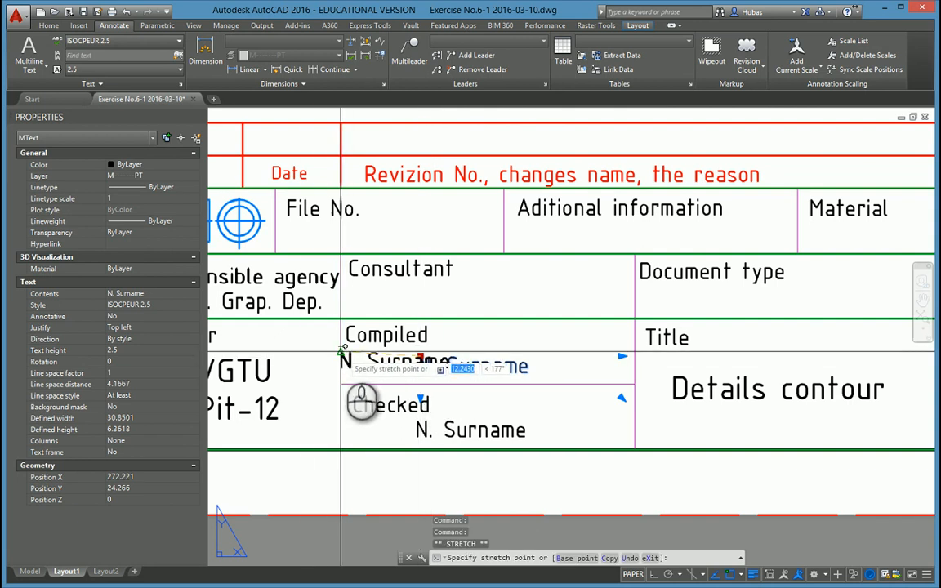
left_click(342, 353)
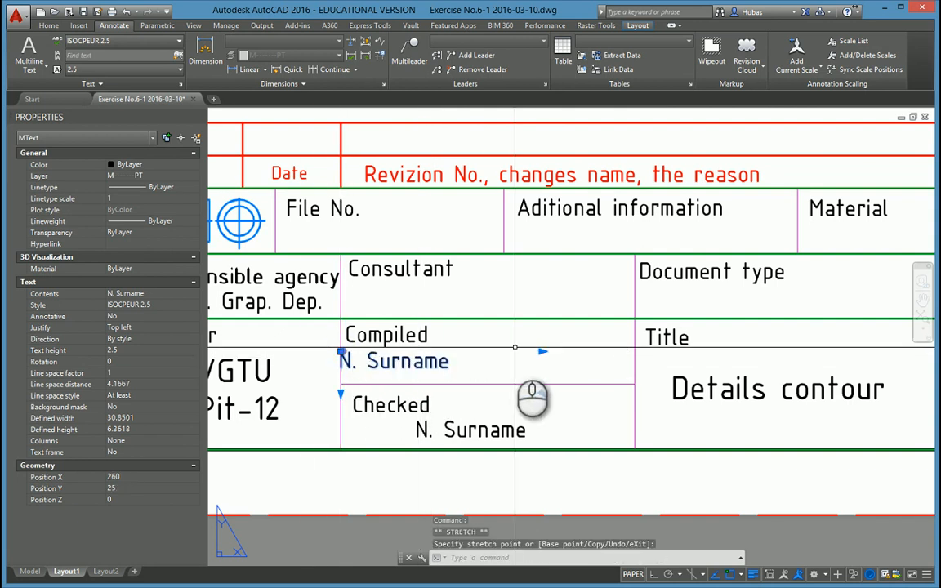
- Stretch the name placeholder's text frame to the Compiled cell's right edge and lower border, making it 45 wide and 5 high
left_click(541, 351)
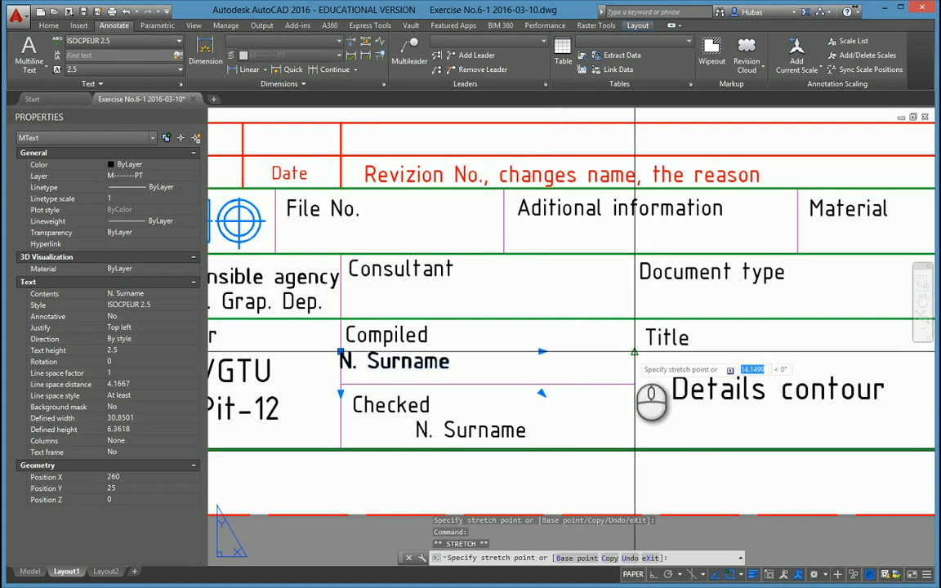
left_click(635, 351)
left_click(634, 391)
key("Escape")
key("Escape")
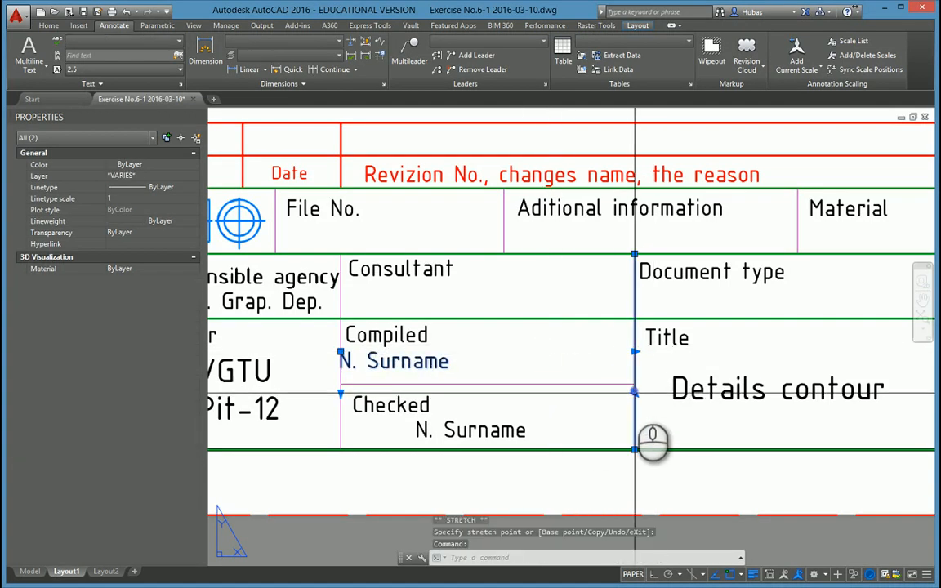
left_click(443, 360)
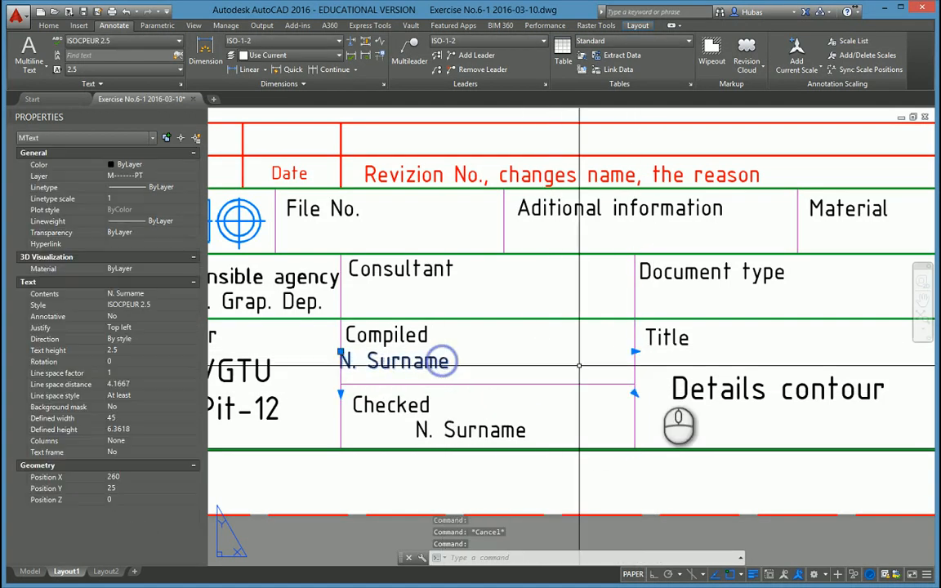
left_click(633, 391)
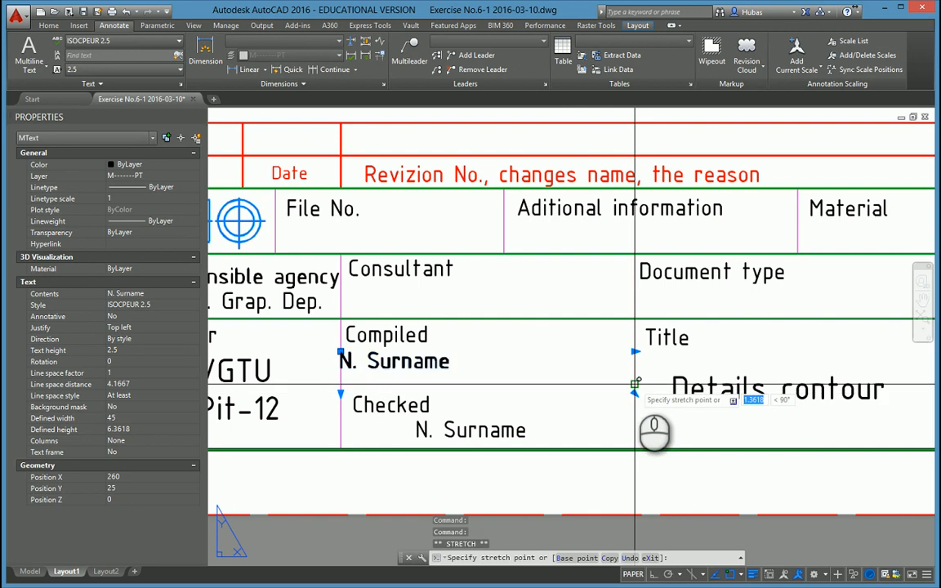
left_click(426, 365)
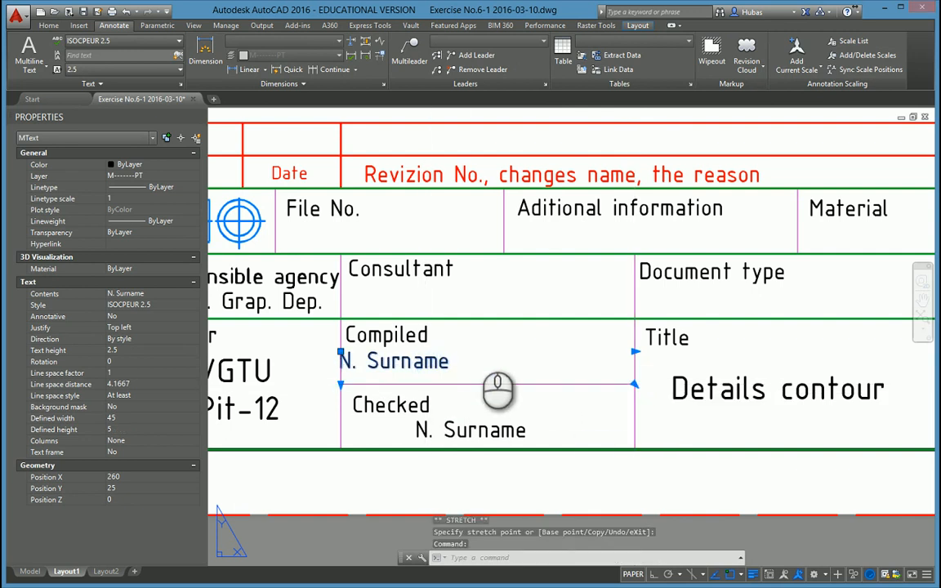
- Set the first-line left indent of the name placeholder text below Compiled to 10
double_click(445, 360)
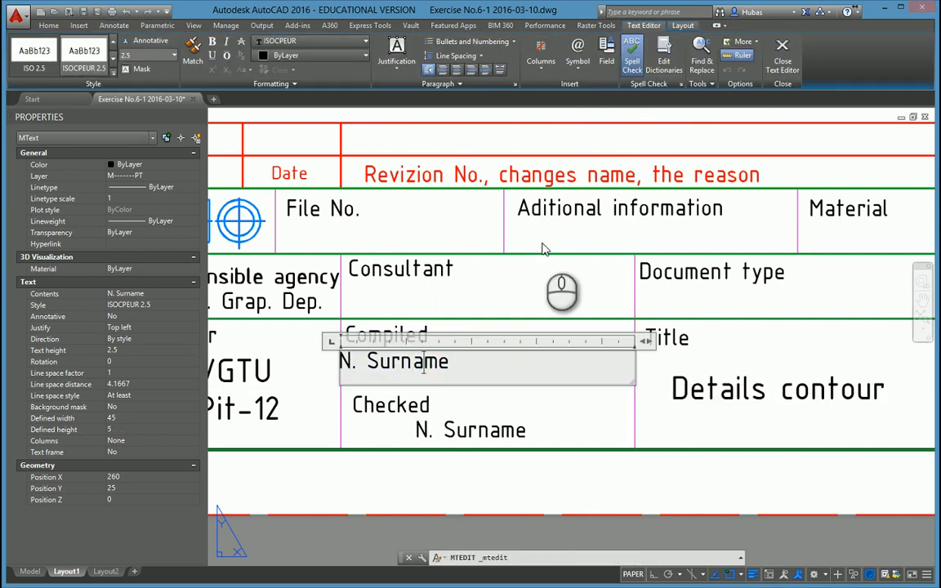
key("ctrl+a")
left_click(515, 84)
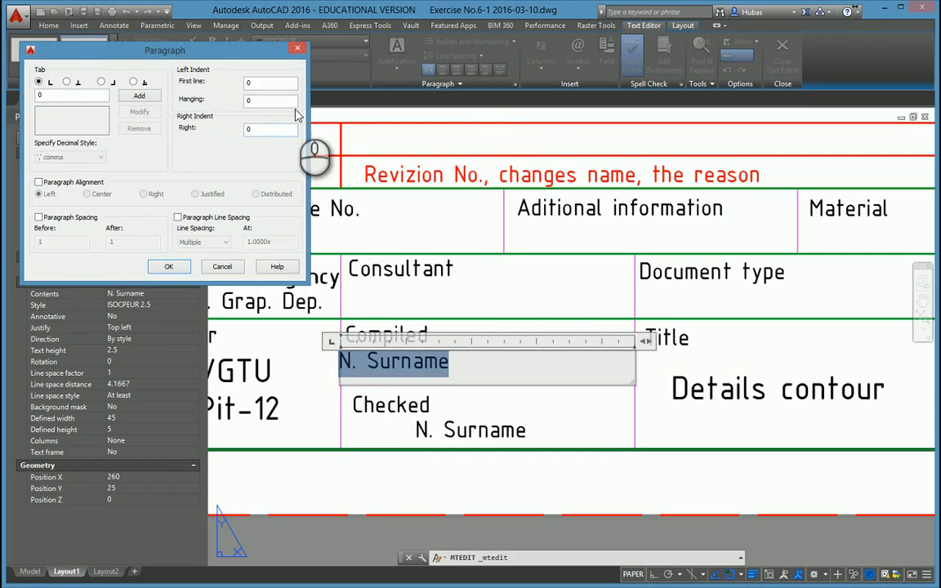
double_click(271, 83)
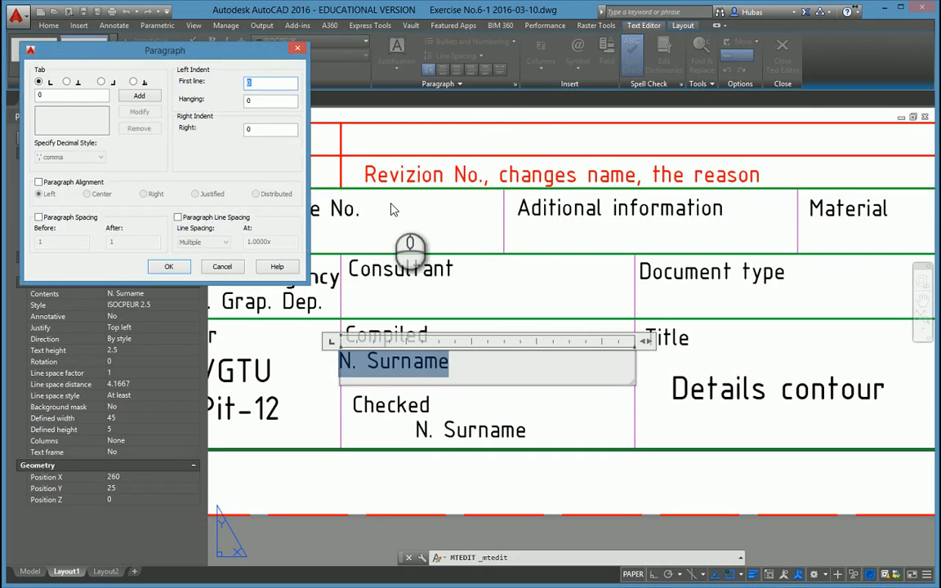
type("10")
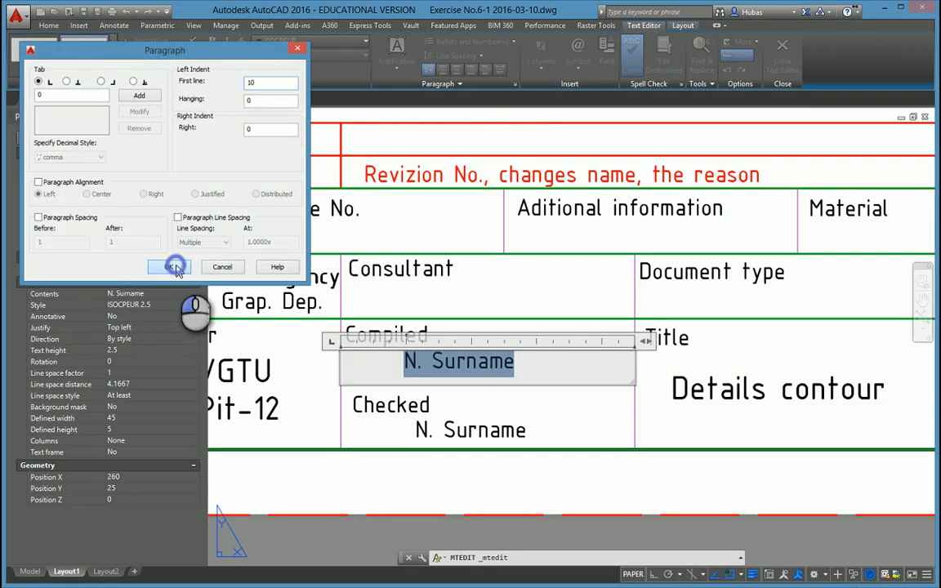
left_click(168, 266)
- Reduce the first-line left indent of the name placeholder text below Compiled to 5
left_click(515, 84)
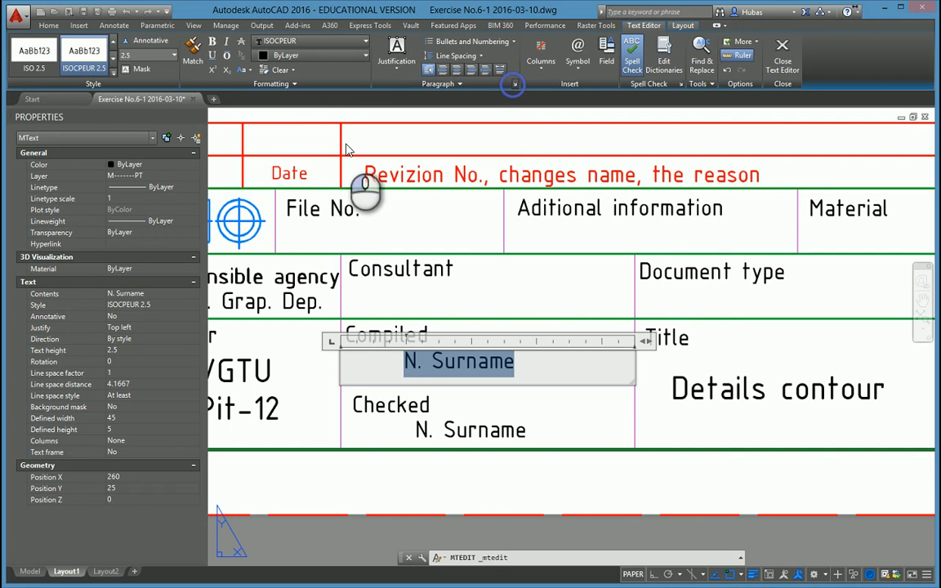
double_click(266, 84)
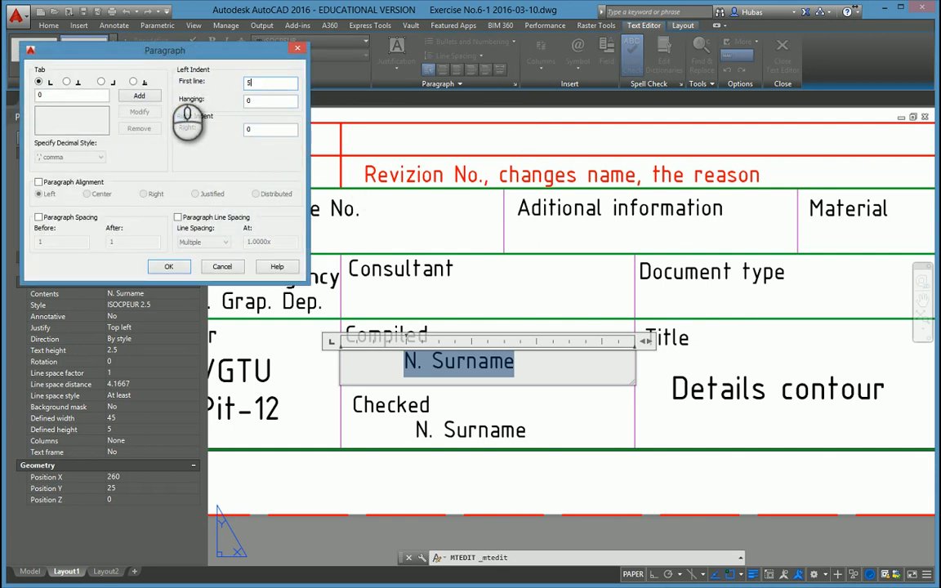
left_click(174, 270)
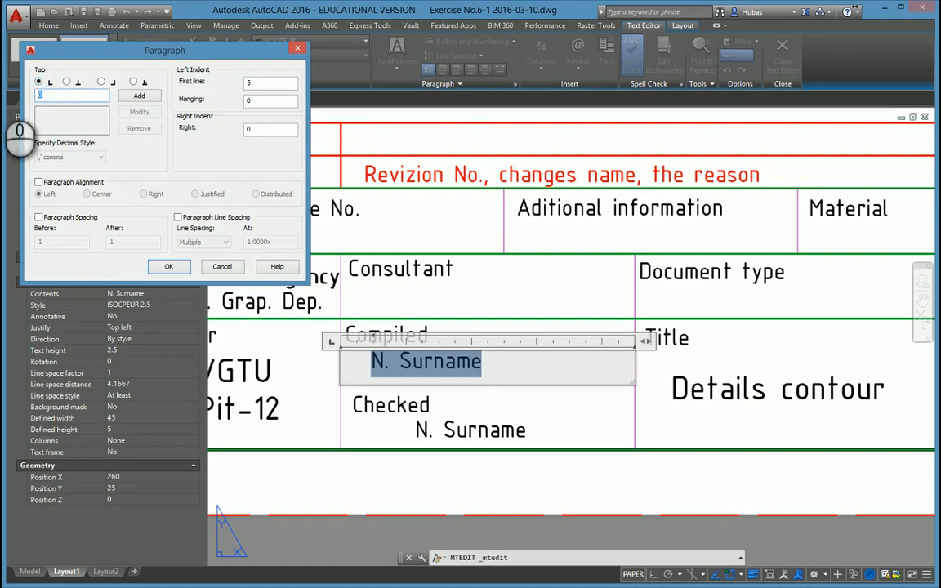
- Add a left tab stop at 5 to the name placeholder paragraph and set its first-line indent to 0
left_click(139, 96)
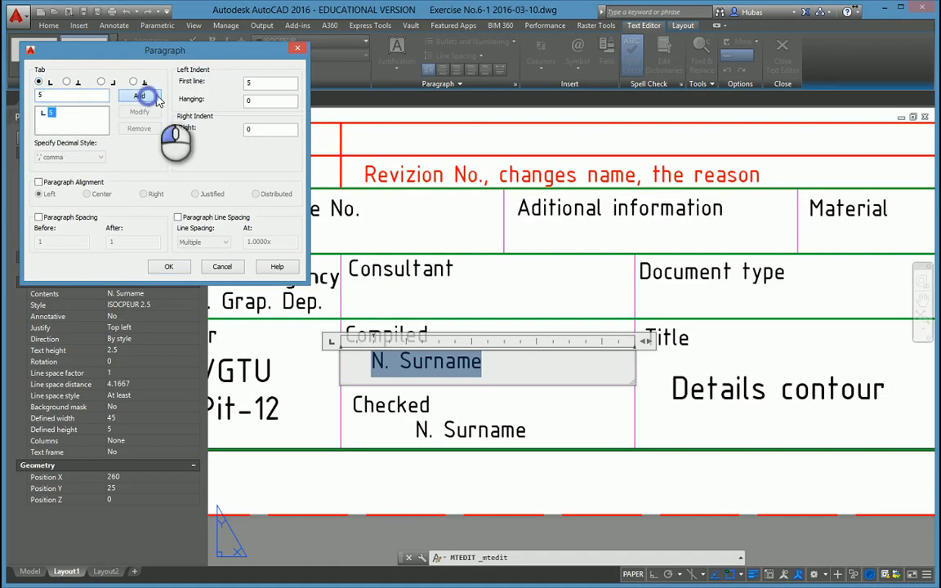
left_click(274, 83)
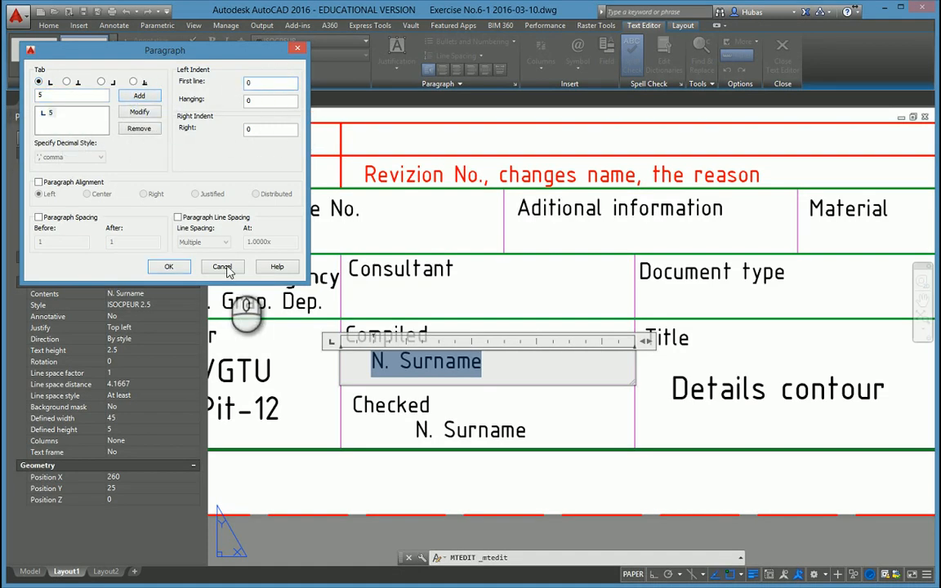
left_click(172, 267)
left_click(339, 361)
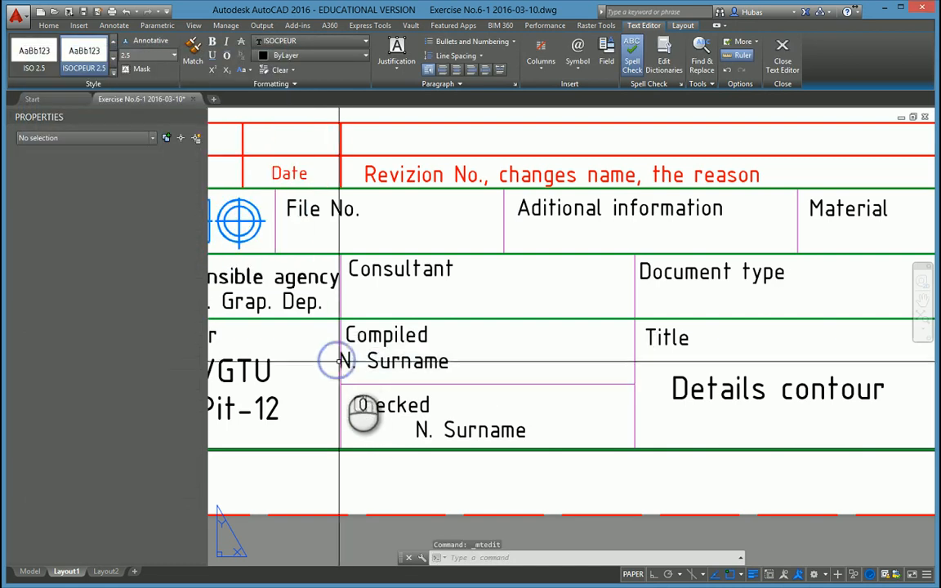
- Insert a single tab character before the name placeholder text in the Compiled cell
left_click(340, 361)
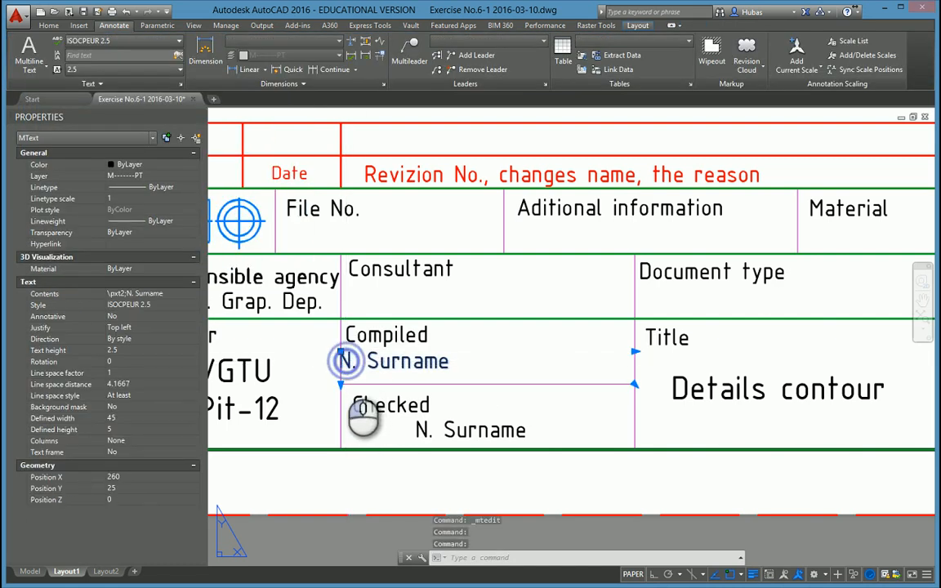
double_click(353, 363)
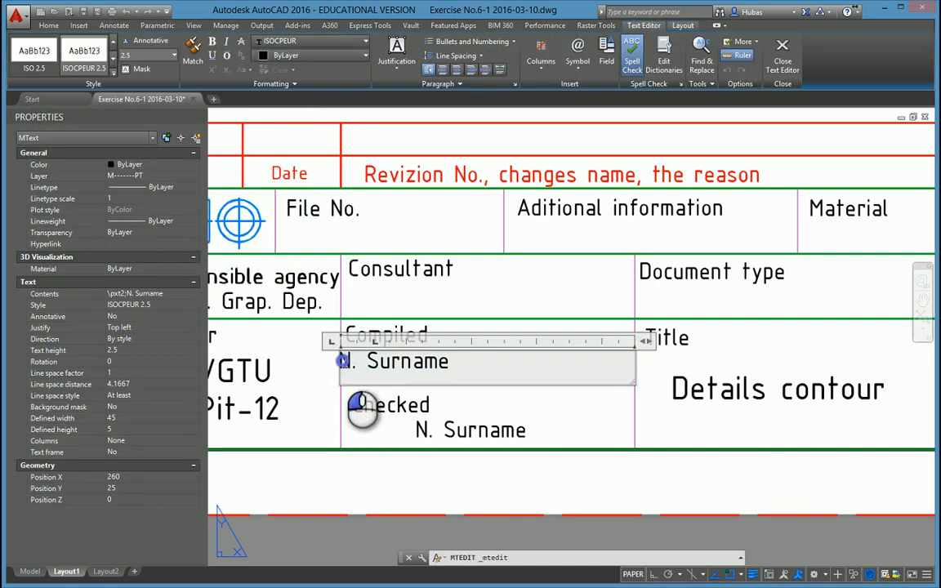
key("Tab")
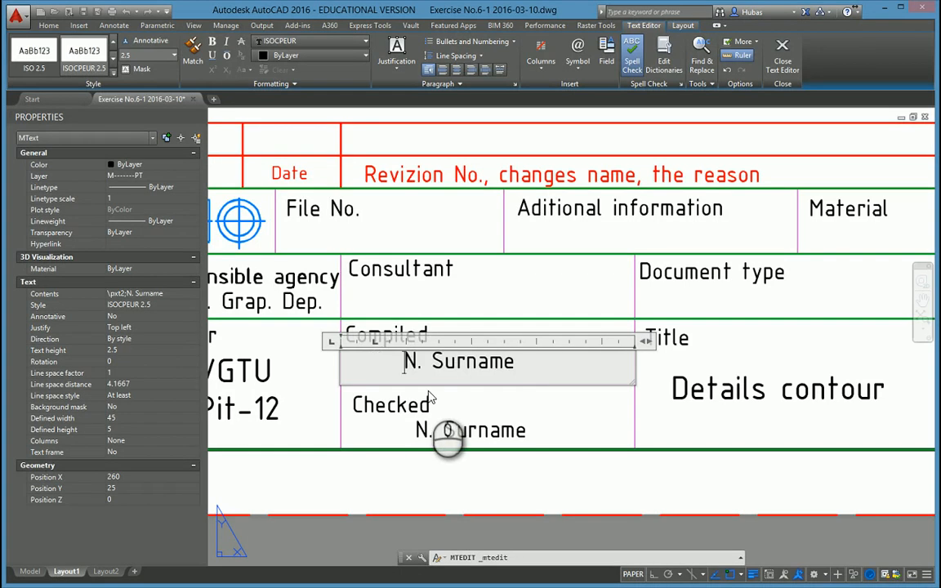
key("Tab")
key("BackSpace")
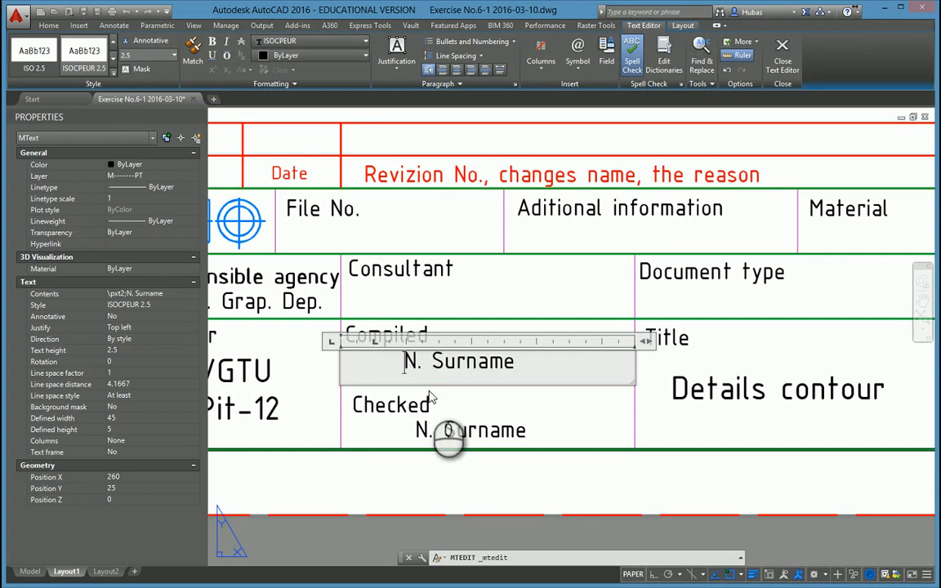
left_click(413, 304)
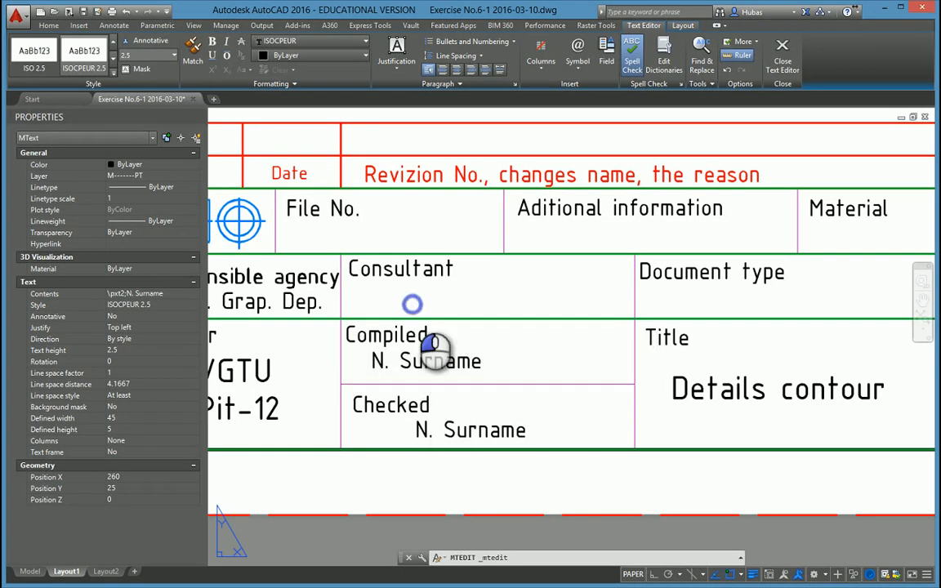
- Append "Try diferent ways to do the" to the green note above the title block
scroll(549, 310, "down", 4)
scroll(549, 311, "up", 3)
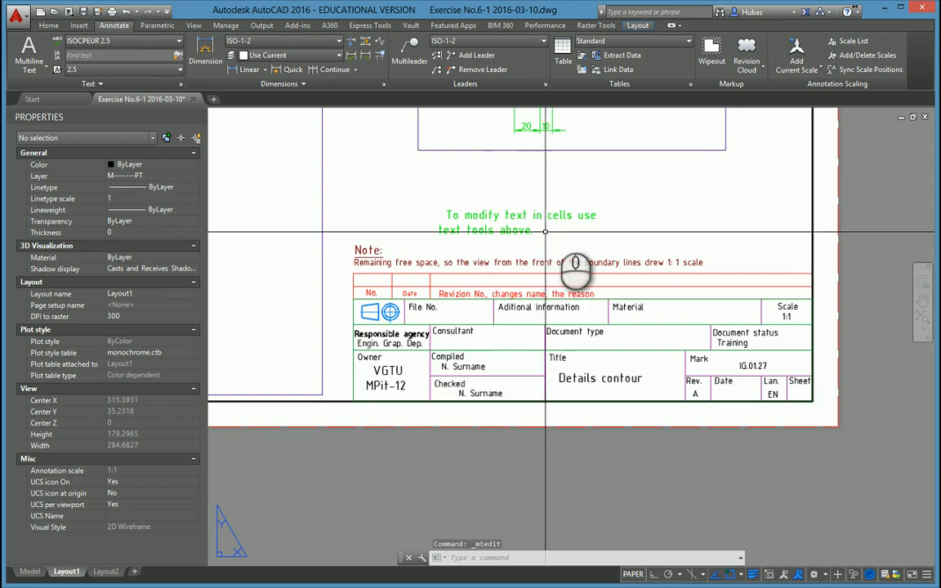
left_click(504, 237)
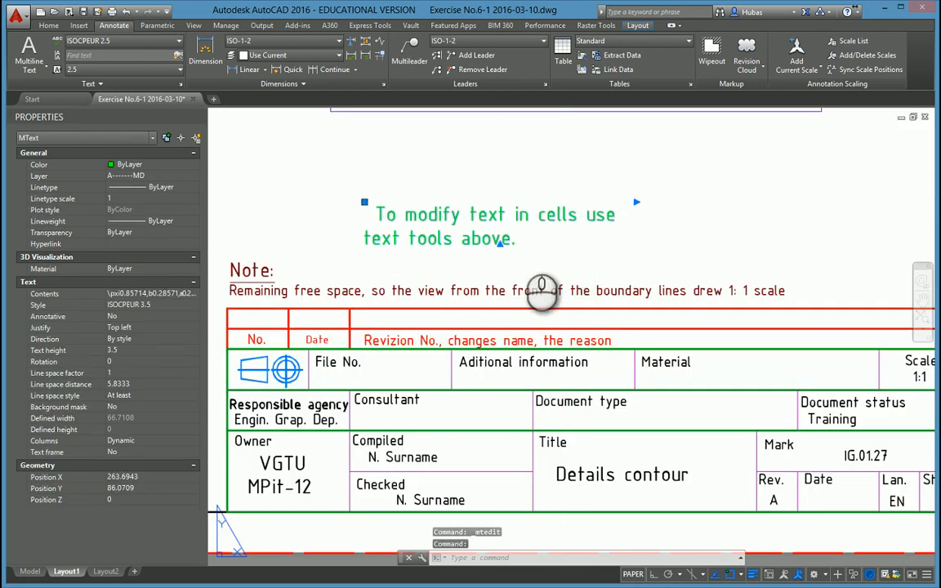
double_click(528, 239)
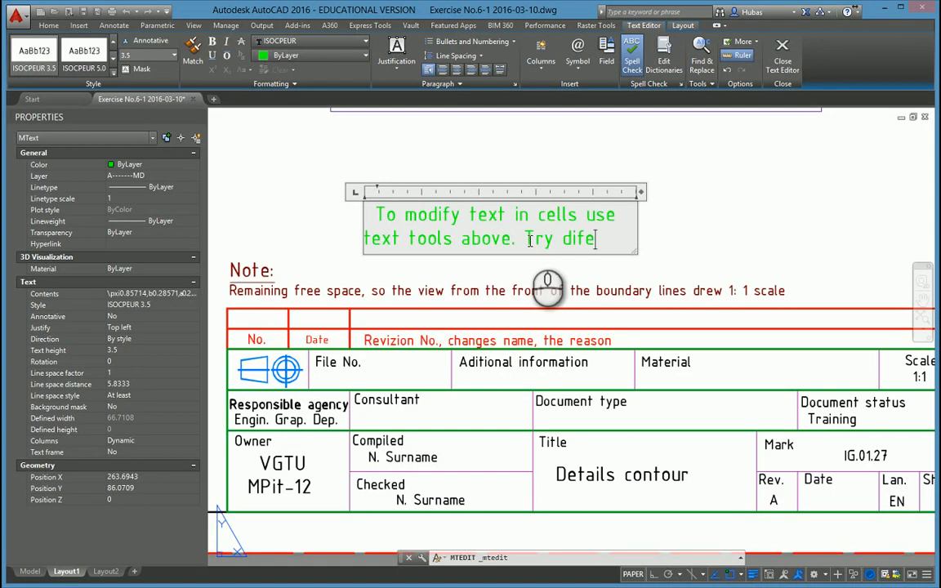
type("ways to do the")
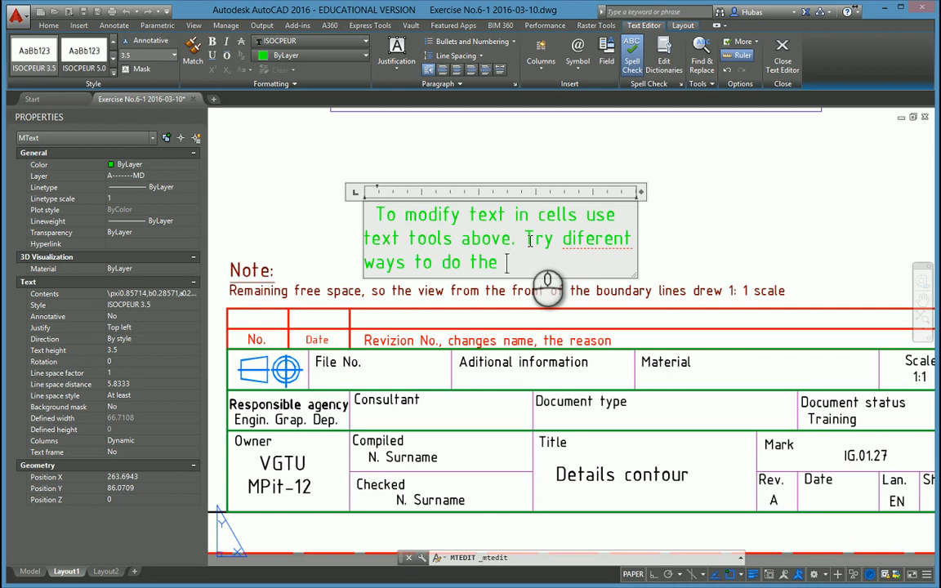
- Correct "diferent" to "different" in the green note and complete its last sentence with "job."
right_click(601, 238)
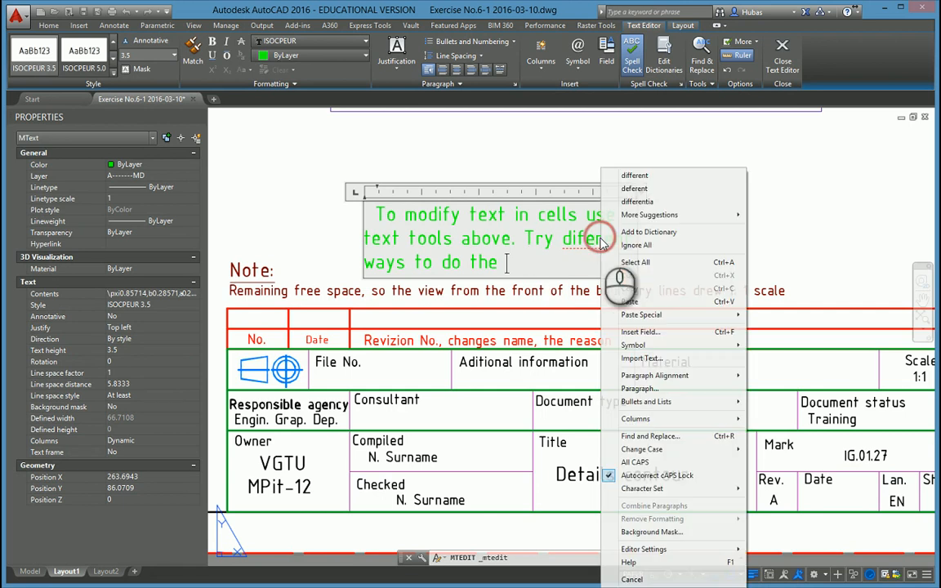
left_click(667, 175)
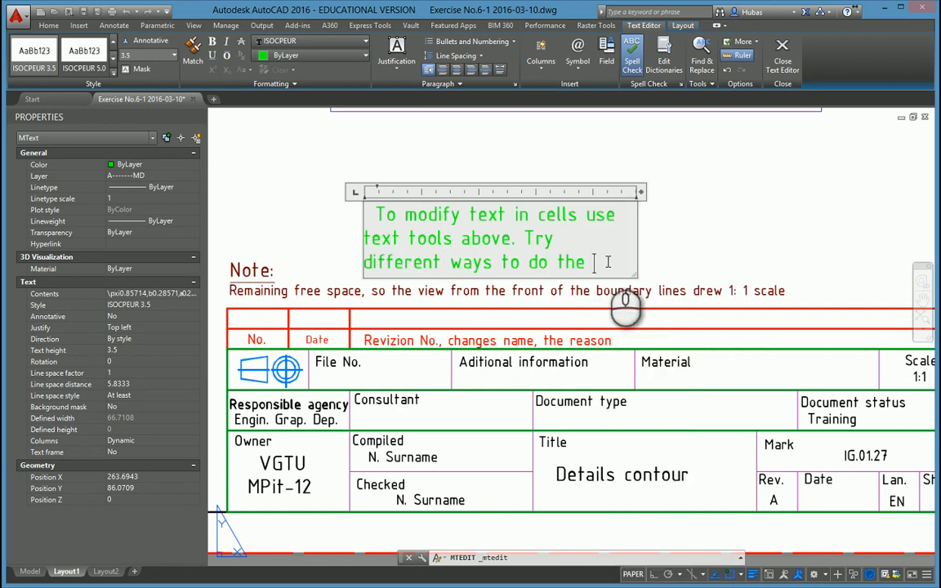
type("job.")
left_click(659, 237)
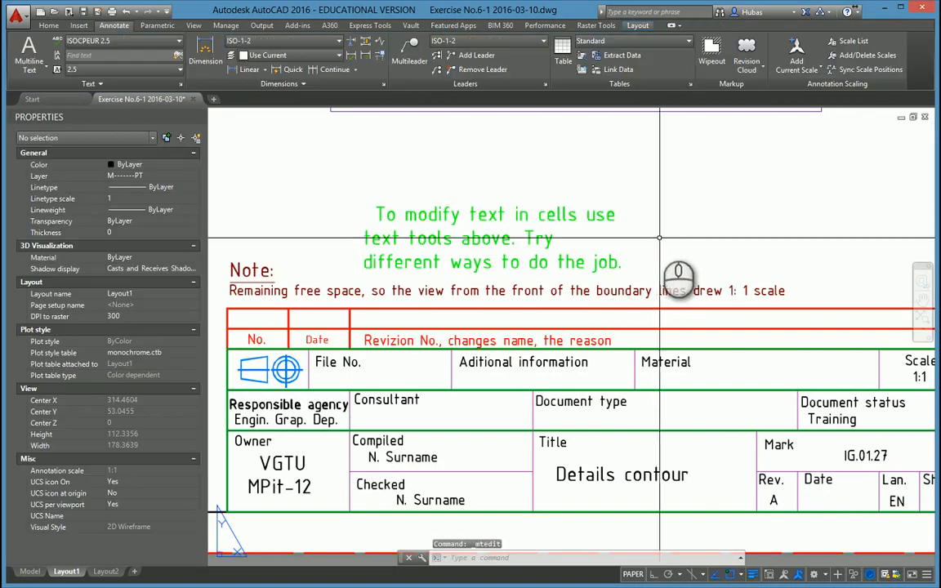